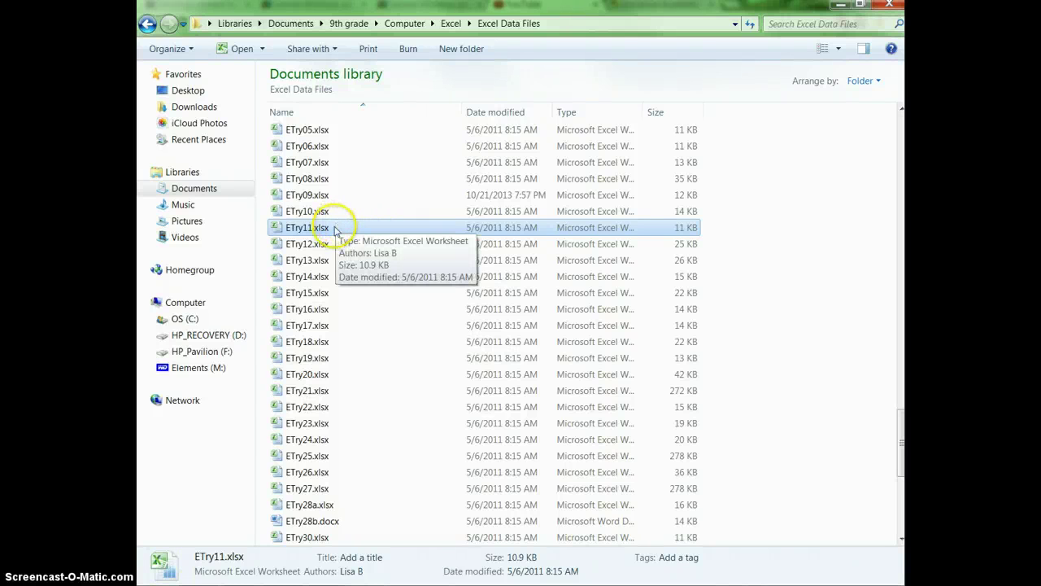
# Open ETry11.xlsx and save a copy in the Excel folder, named ETry11_ followed by the author's title and surname
pyautogui.doubleClick(332, 231)
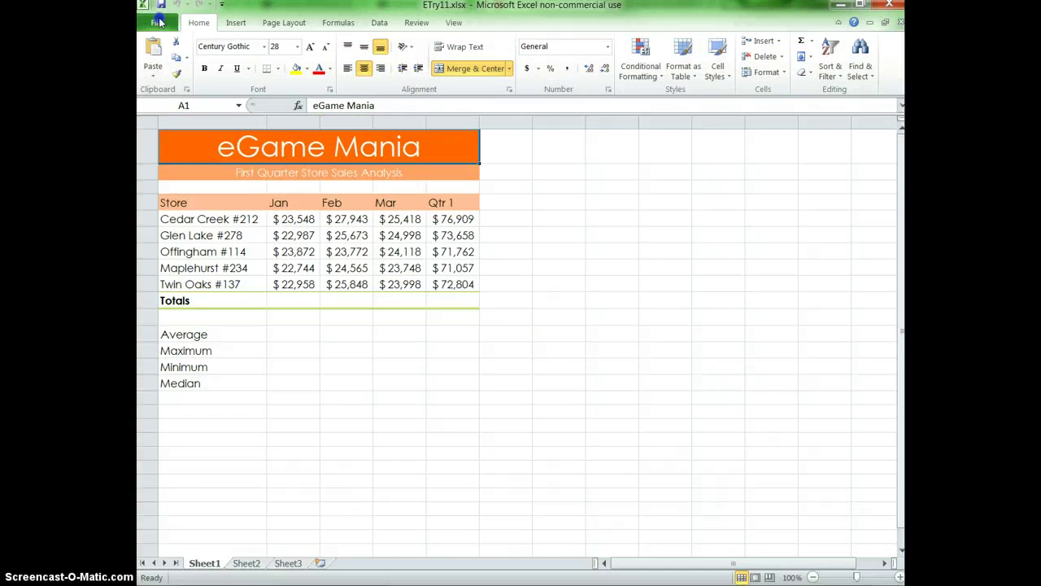
pyautogui.click(156, 22)
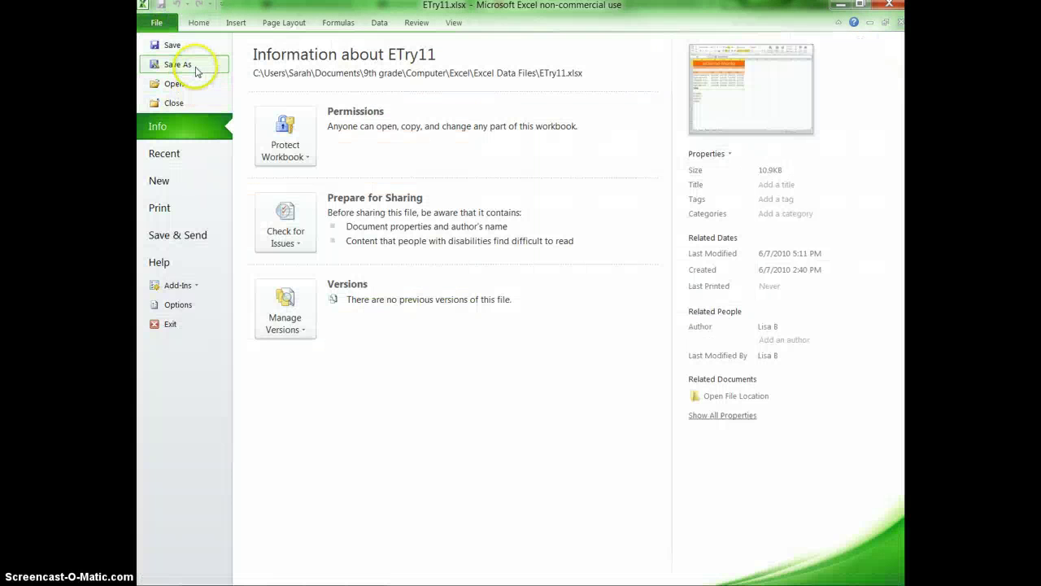
pyautogui.press('Escape')
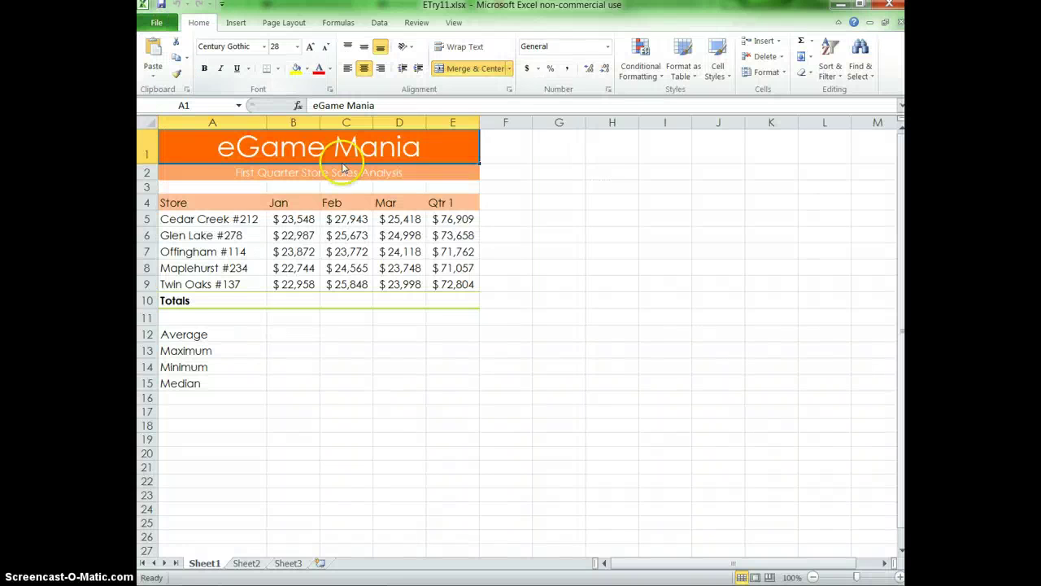
pyautogui.press('F12')
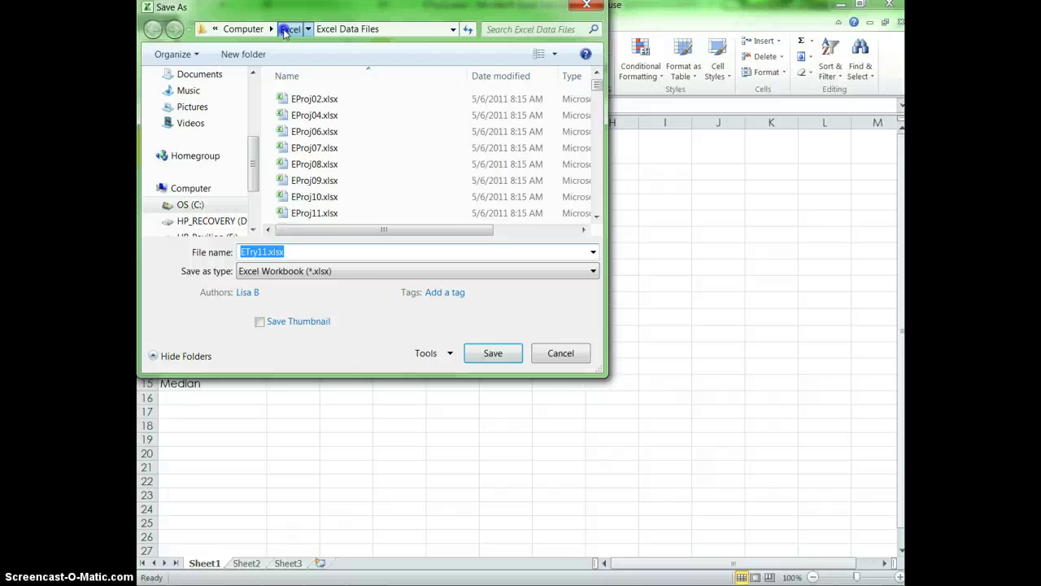
pyautogui.click(291, 29)
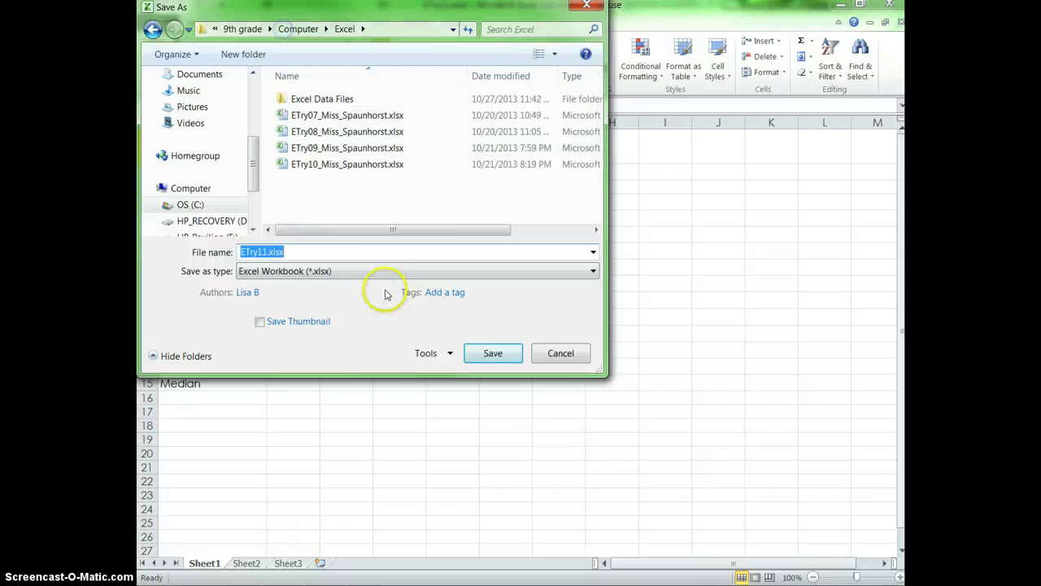
pyautogui.click(267, 253)
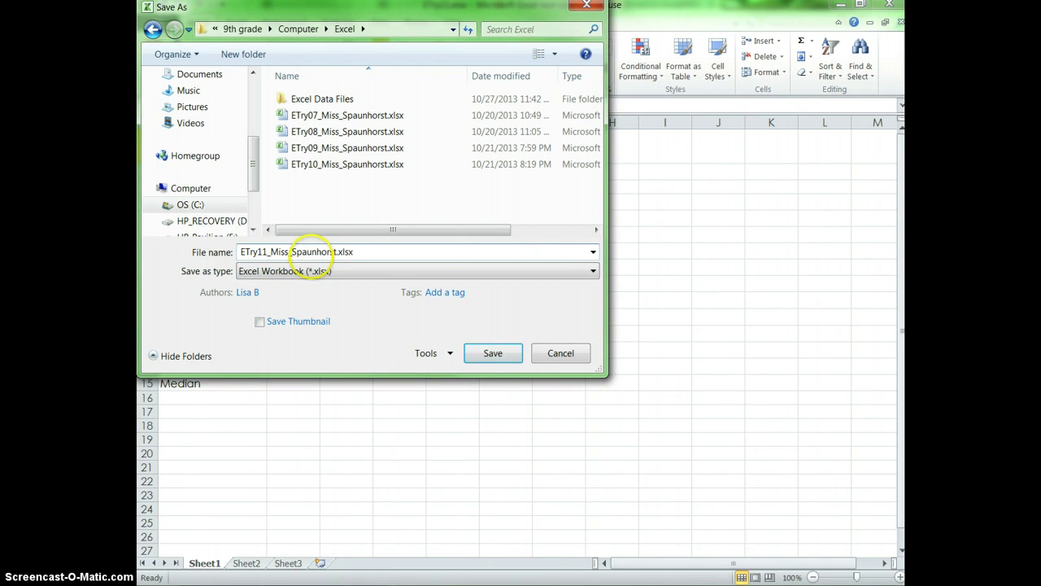
pyautogui.click(517, 353)
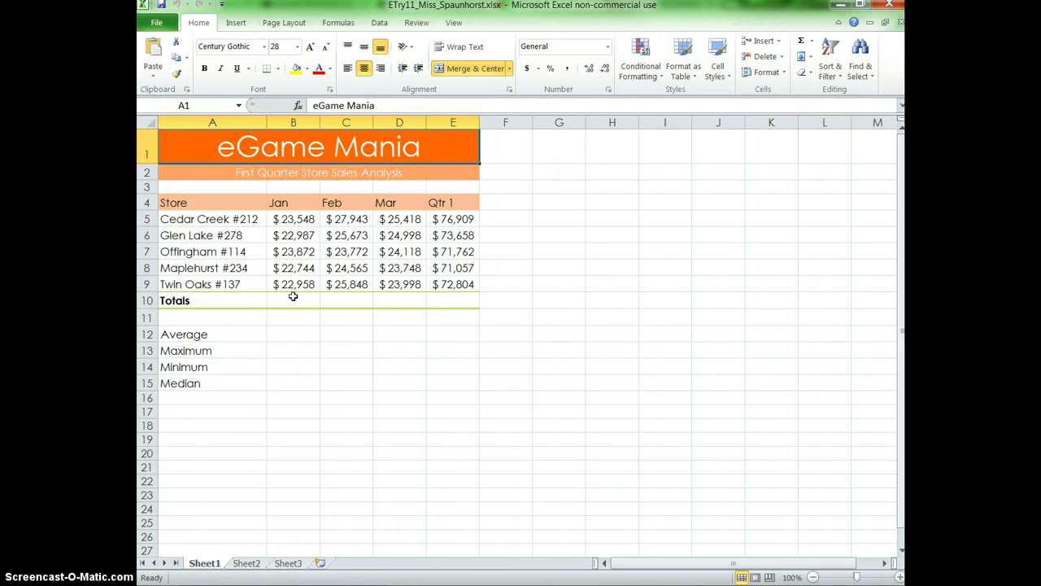
# Enter =SUM(B5:B9) in cell B10 to total the January sales
pyautogui.click(283, 299)
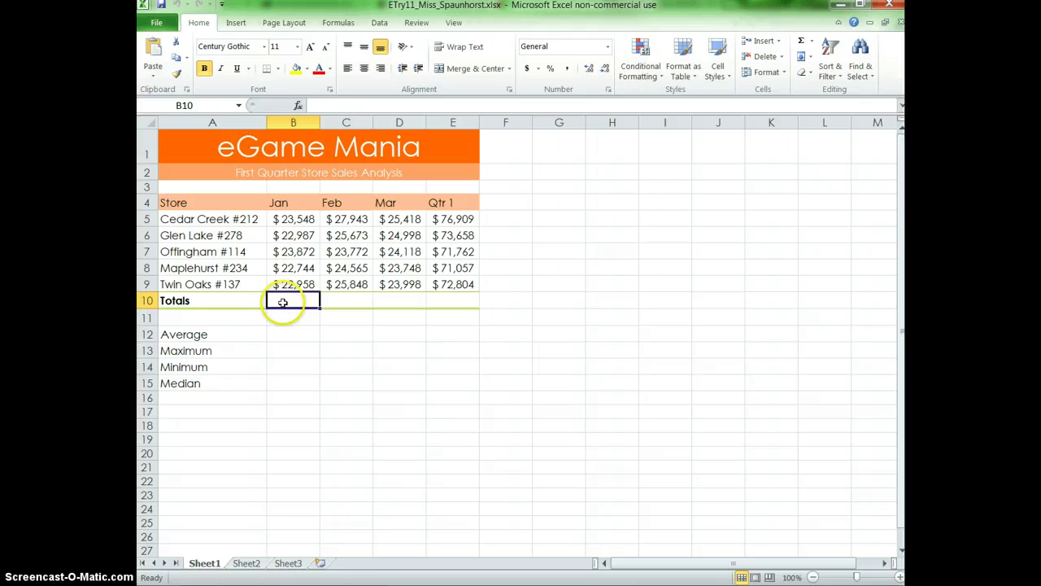
pyautogui.write('=su')
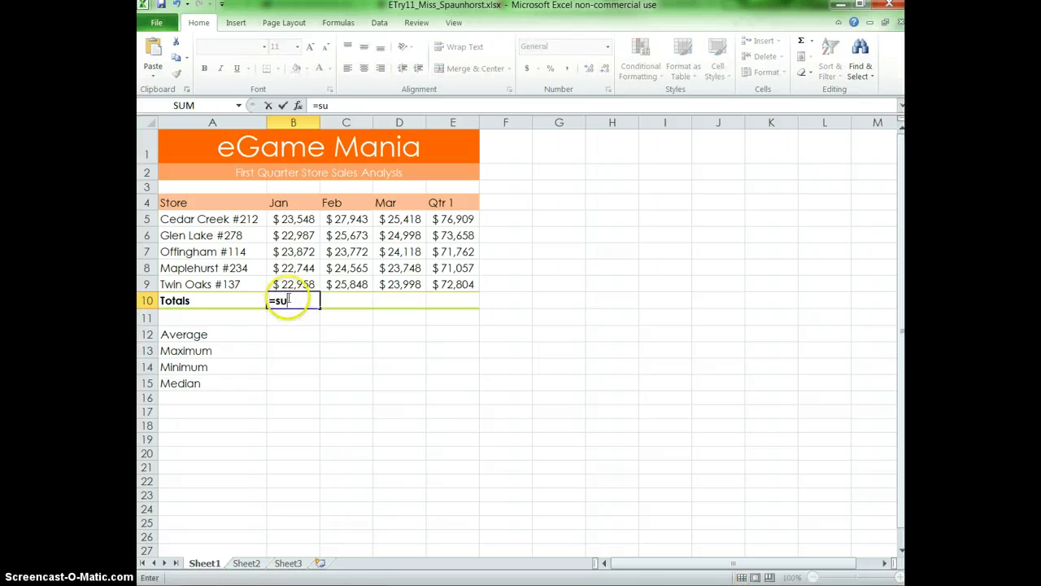
pyautogui.write('m')
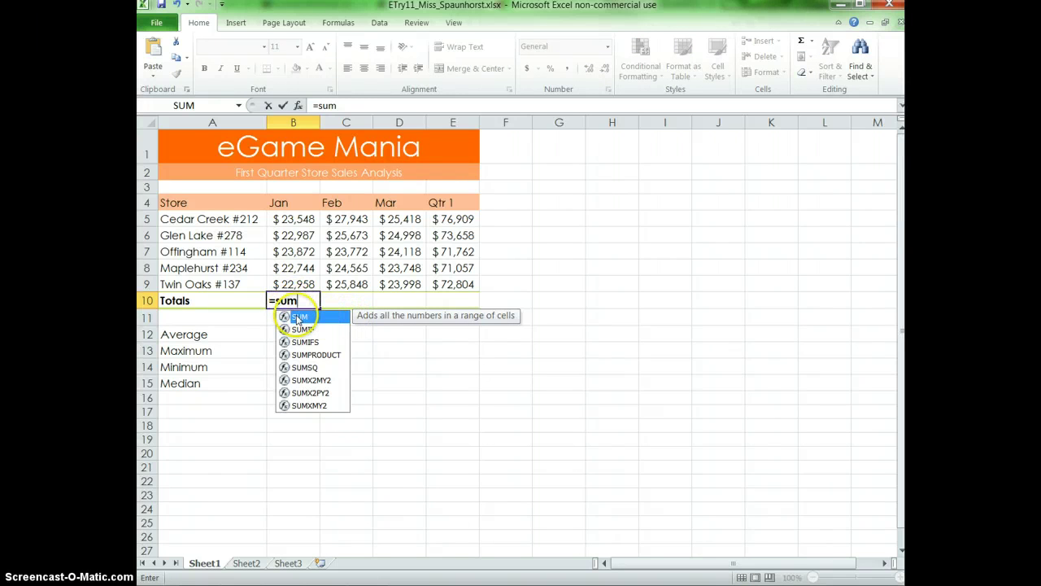
pyautogui.doubleClick(298, 319)
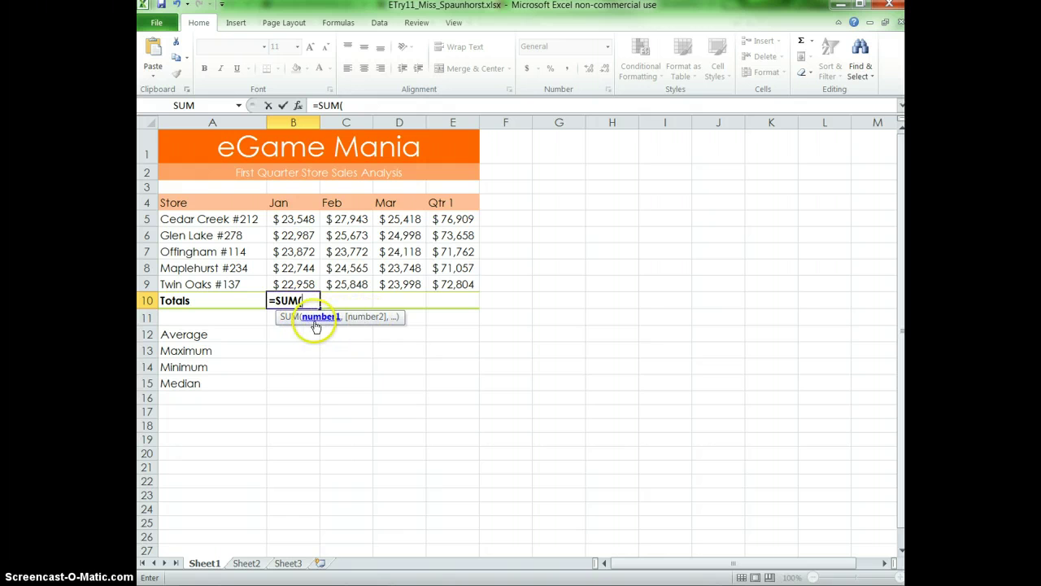
pyautogui.moveTo(302, 222); pyautogui.dragTo(294, 285)
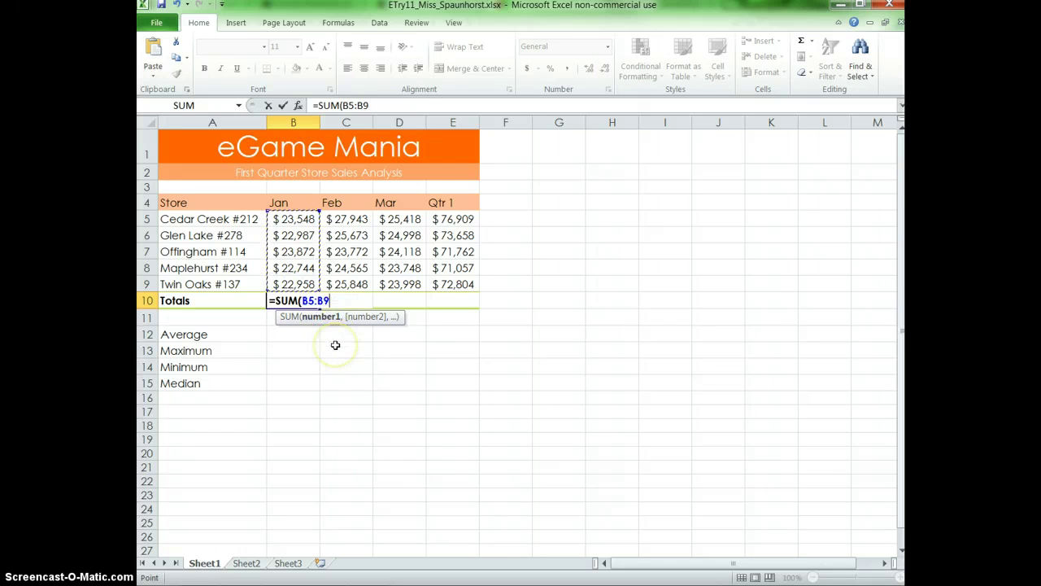
pyautogui.write(')')
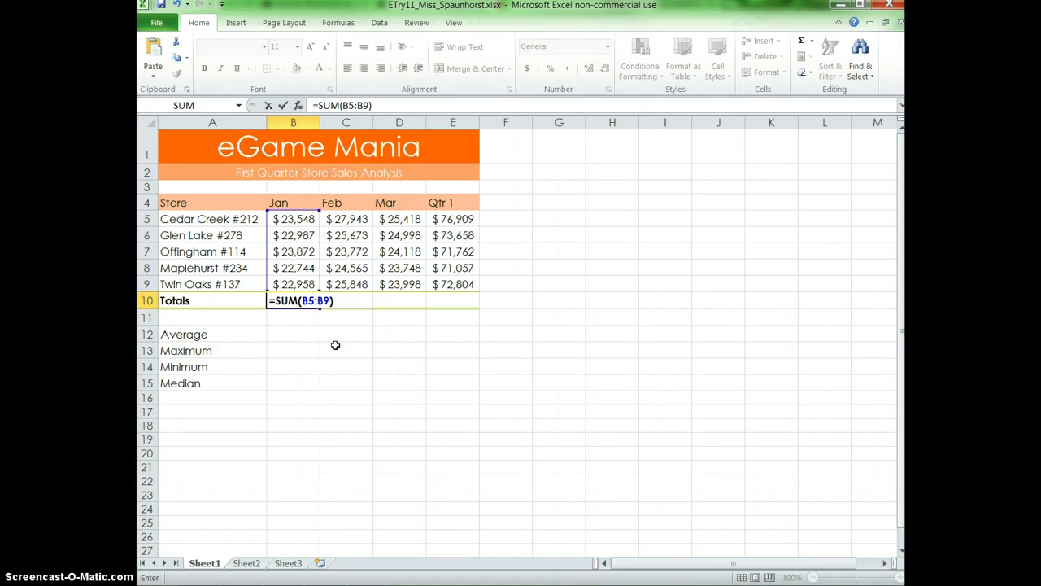
pyautogui.hotkey('ctrl', 'Return')
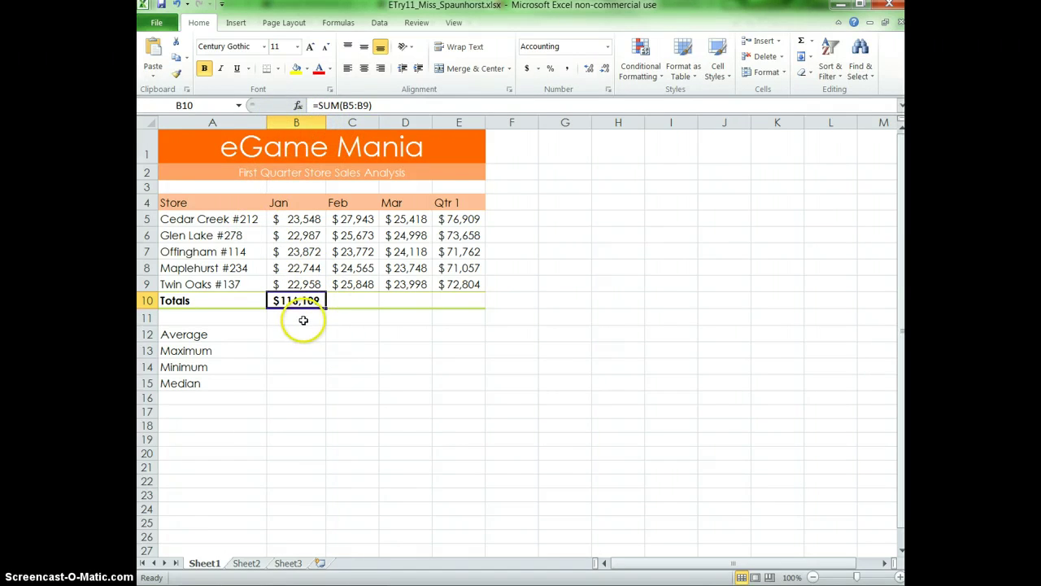
# Narrow column B slightly and autofit it back to its contents
pyautogui.moveTo(325, 122); pyautogui.dragTo(320, 122)
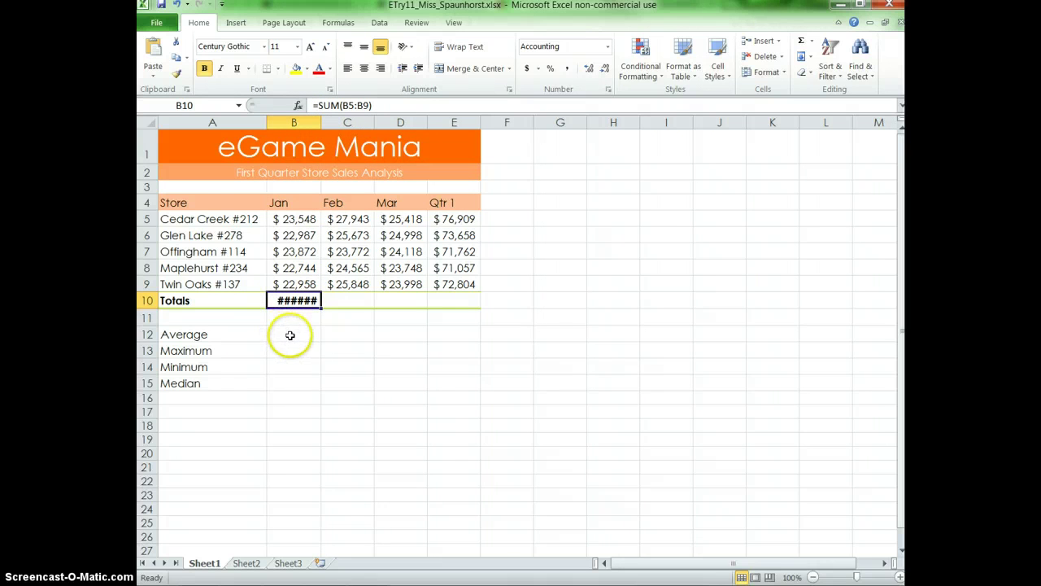
pyautogui.doubleClick(321, 124)
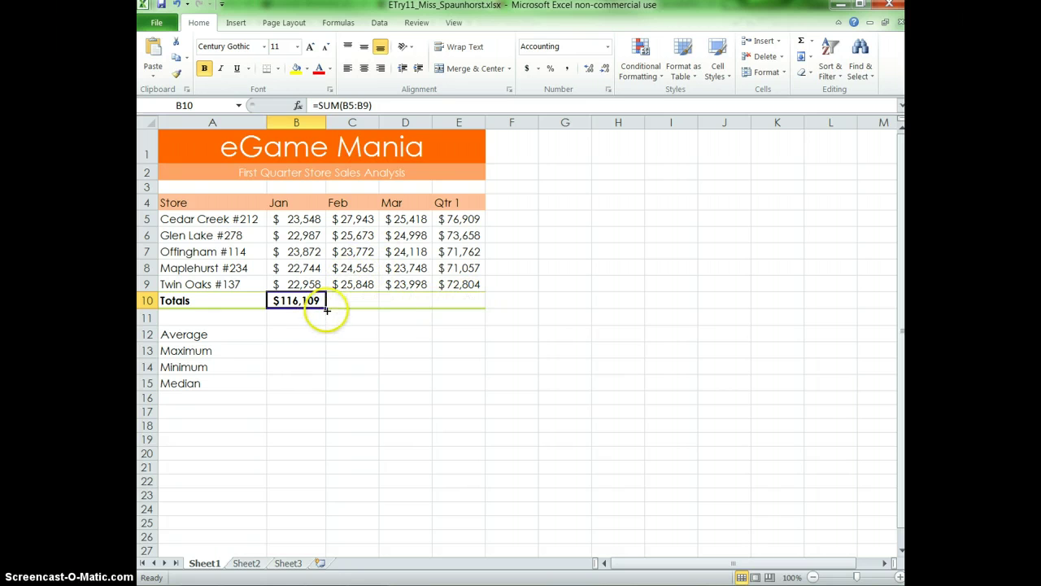
# Fill the January total formula from B10 across the Totals row through E10
pyautogui.moveTo(326, 309); pyautogui.dragTo(326, 310)
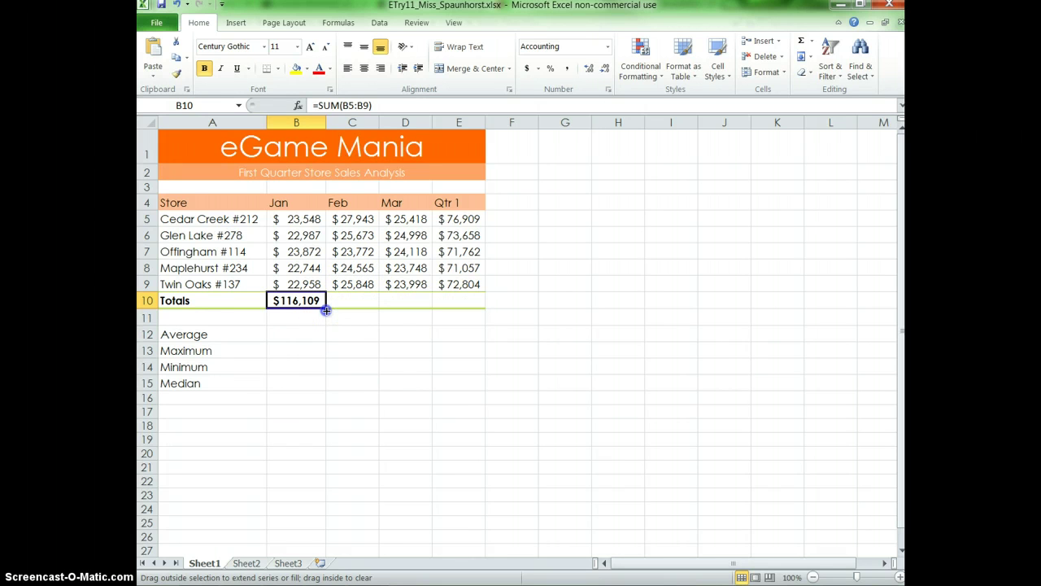
pyautogui.moveTo(352, 311); pyautogui.dragTo(392, 308)
pyautogui.moveTo(460, 306); pyautogui.dragTo(462, 308)
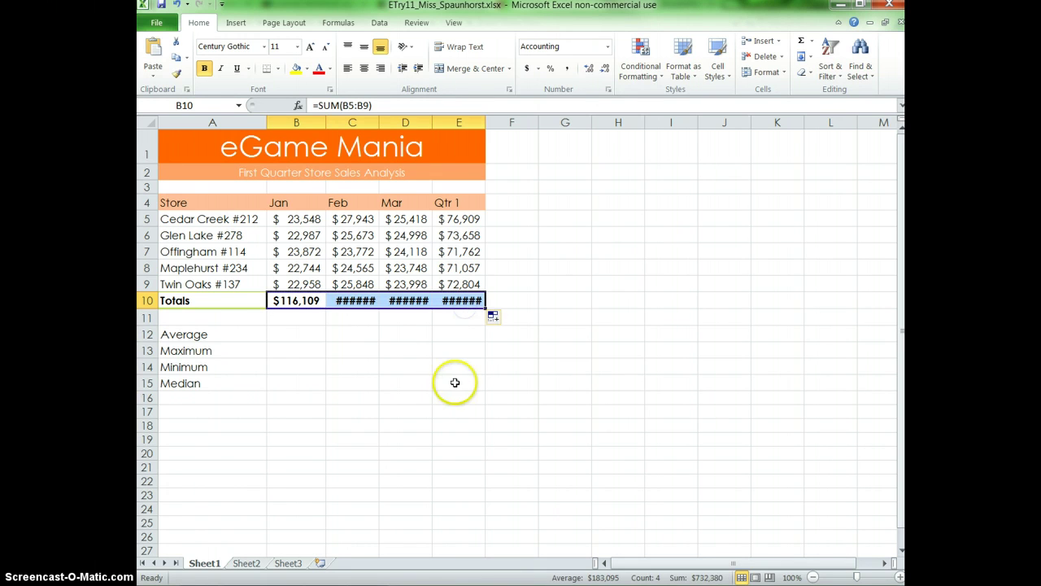
# Autofit the width of all columns in the worksheet and deselect the sheet
pyautogui.click(349, 302)
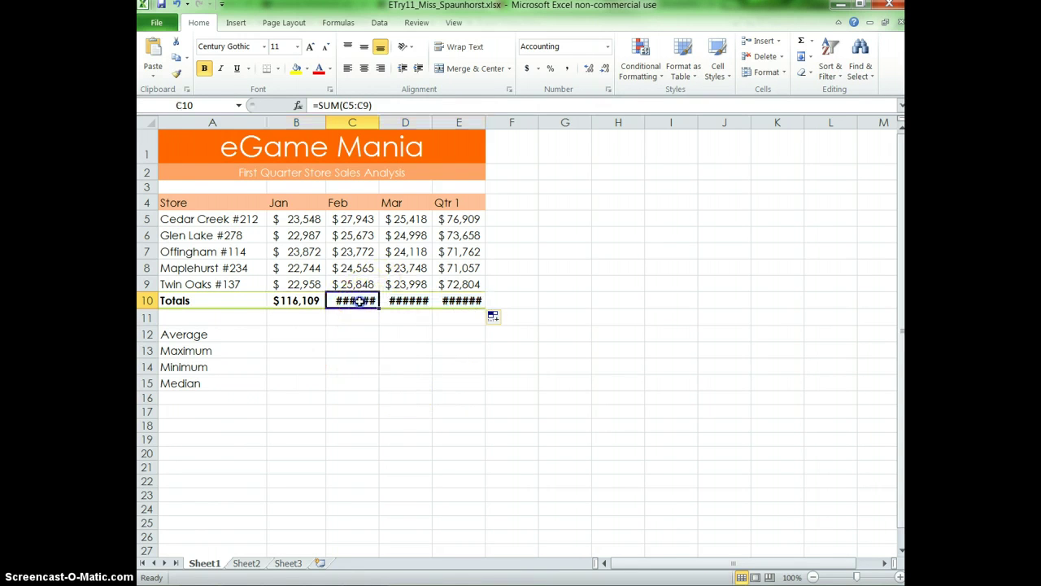
pyautogui.click(148, 122)
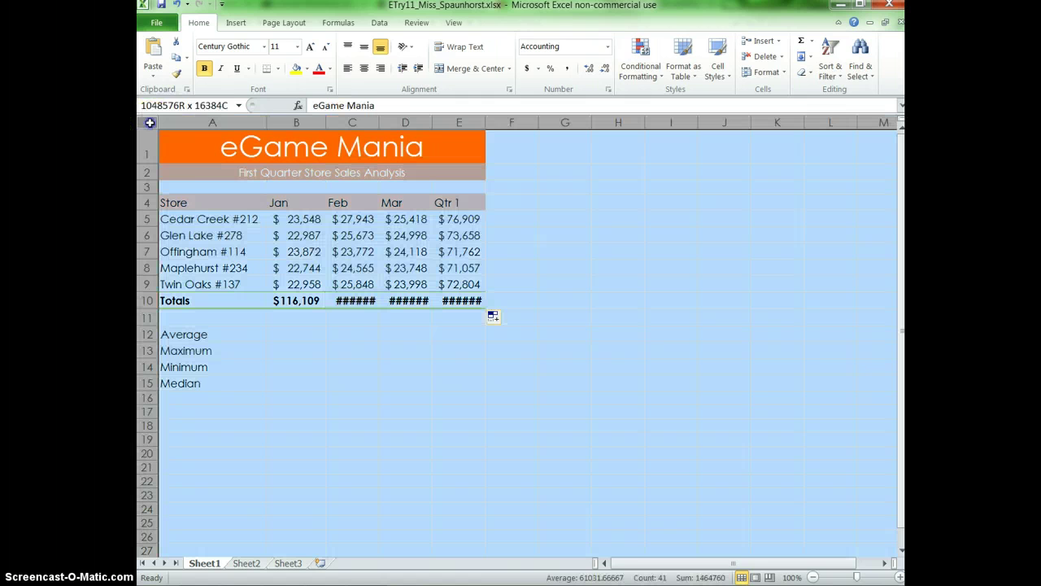
pyautogui.doubleClick(379, 121)
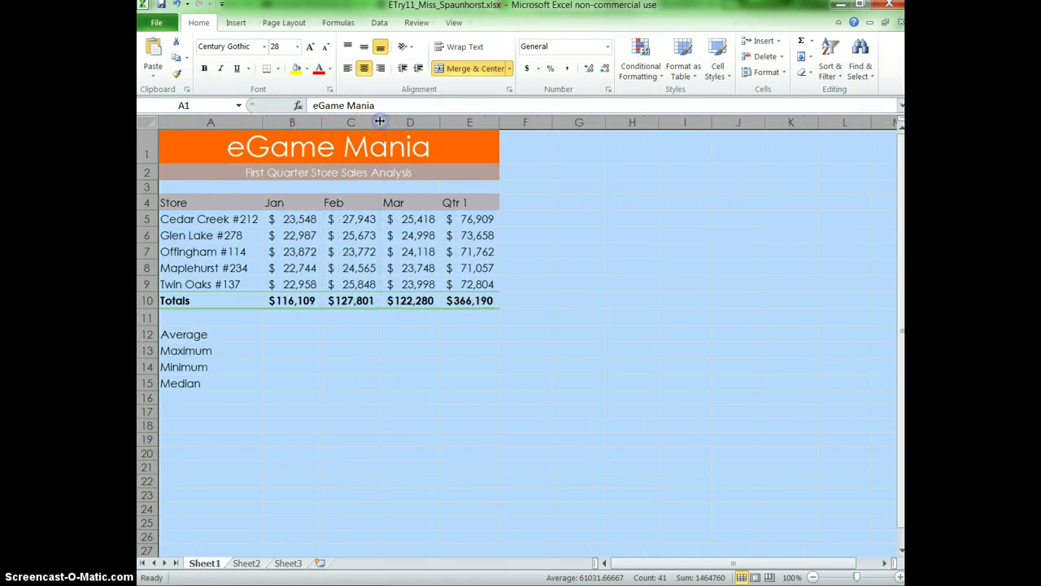
pyautogui.click(154, 122)
pyautogui.click(186, 154)
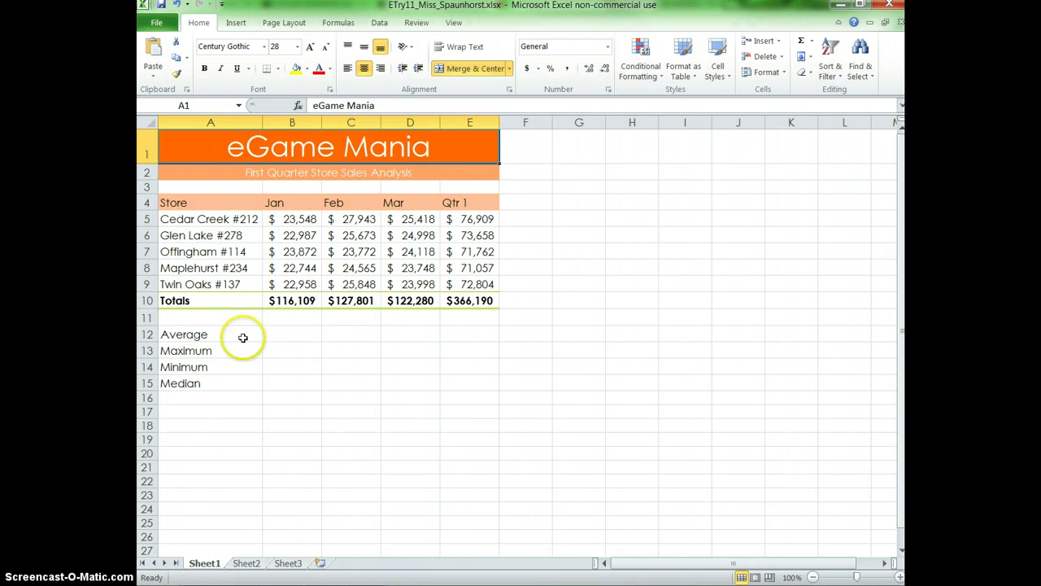
# Enter =AVERAGE(B5:B9) in cell B12 to average the January sales
pyautogui.click(287, 336)
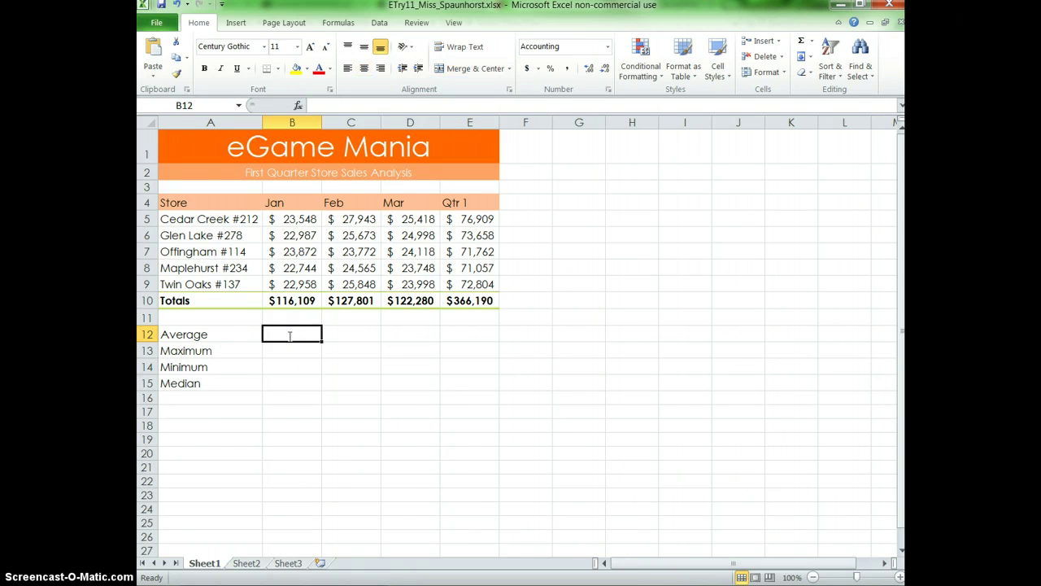
pyautogui.write('=')
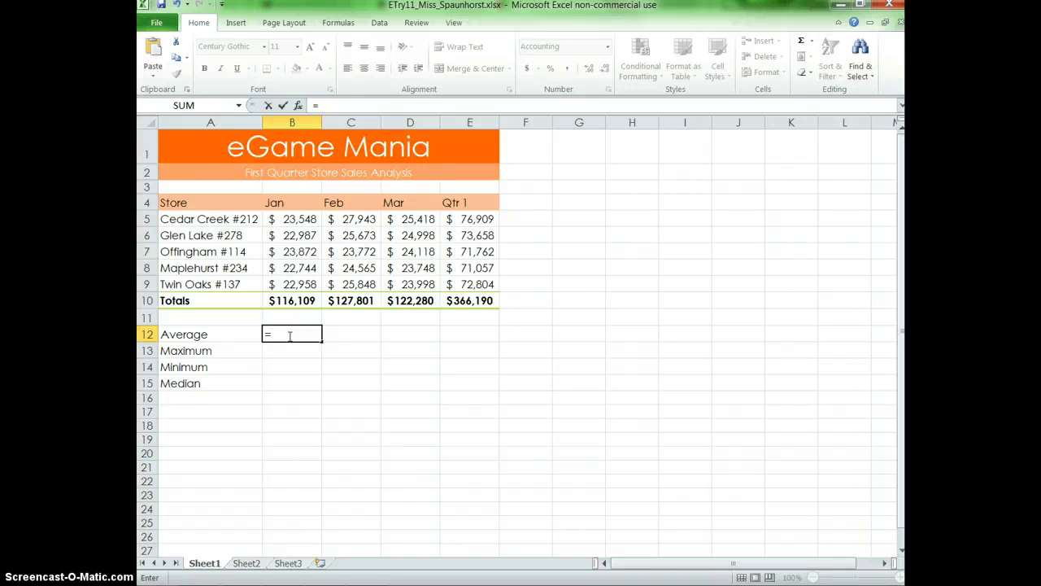
pyautogui.write('aver')
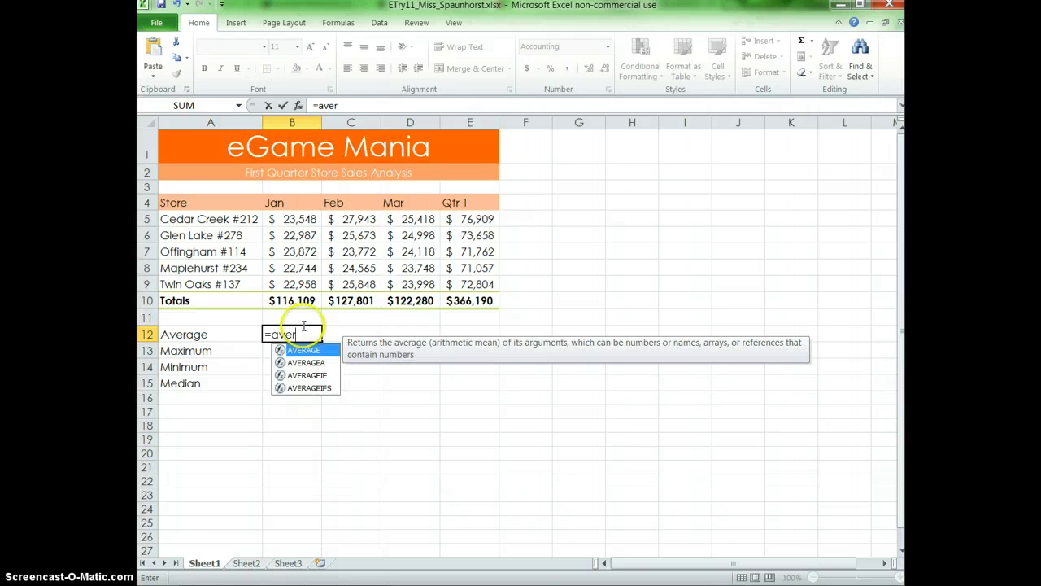
pyautogui.doubleClick(313, 355)
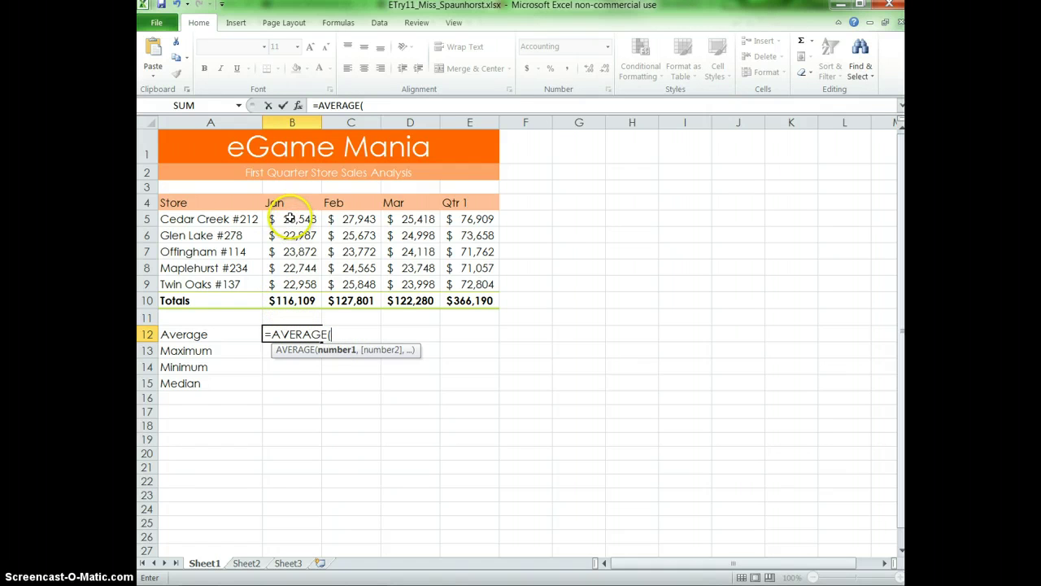
pyautogui.moveTo(290, 219); pyautogui.dragTo(290, 279)
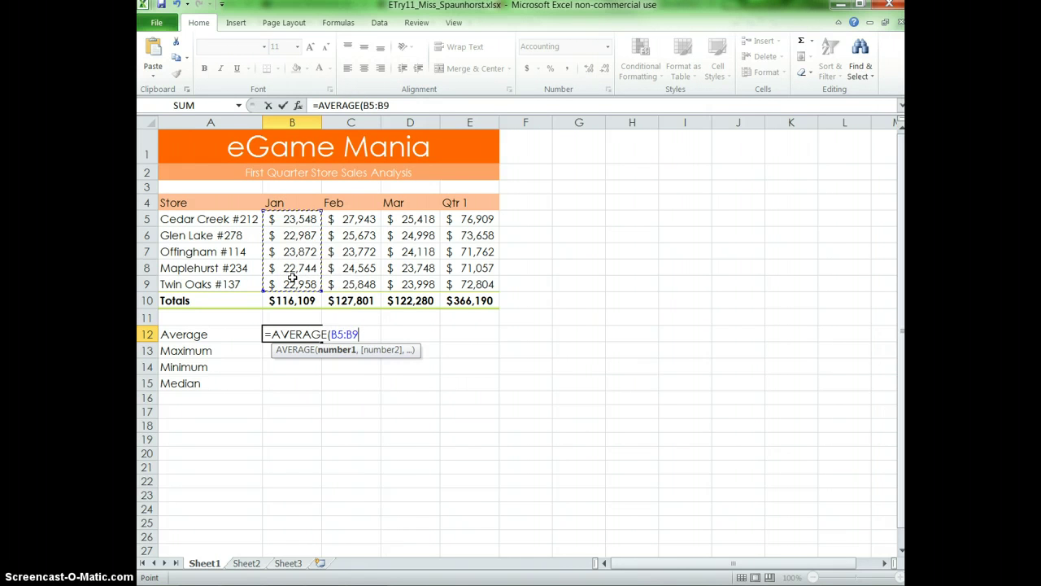
pyautogui.write(')')
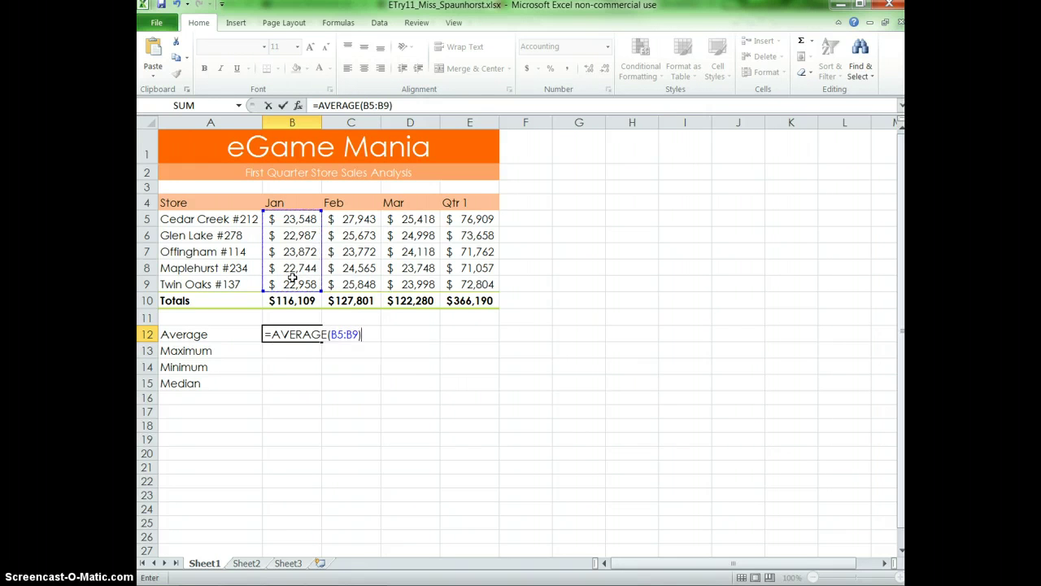
pyautogui.press('Return')
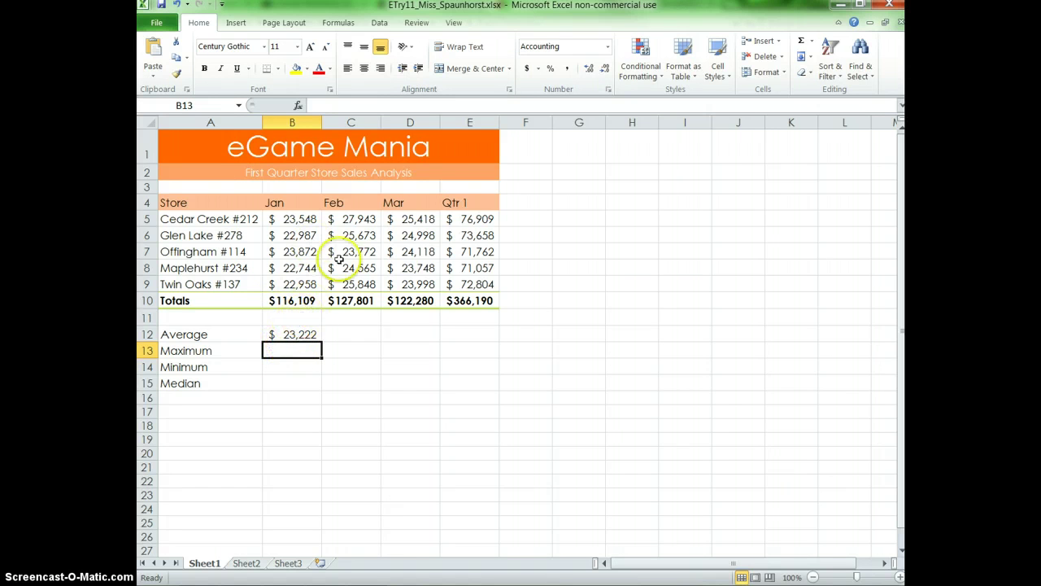
# Insert the AutoSum Max function in cell B13 with the January sales range B5:B9
pyautogui.click(812, 43)
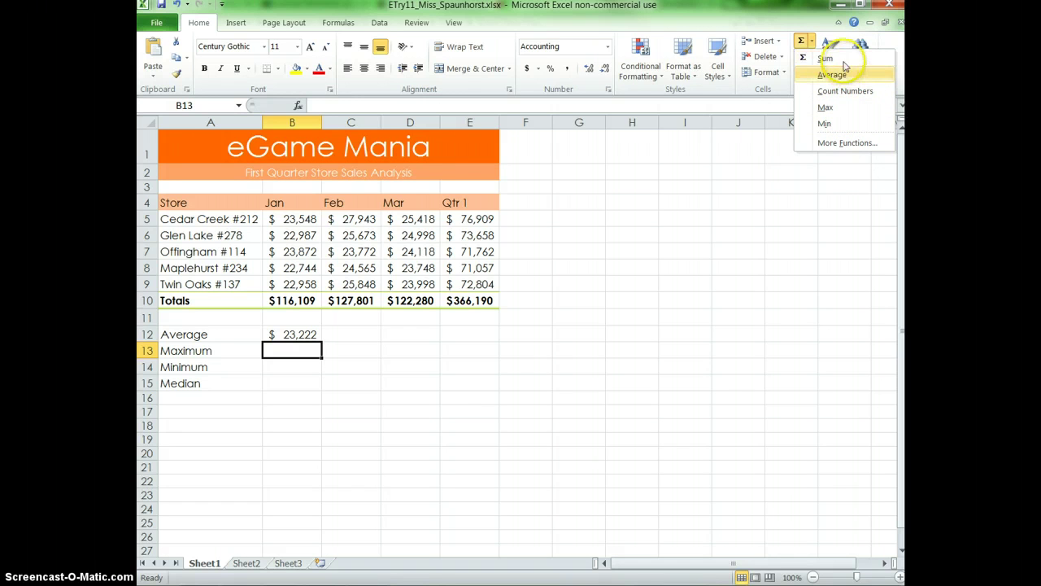
pyautogui.click(847, 109)
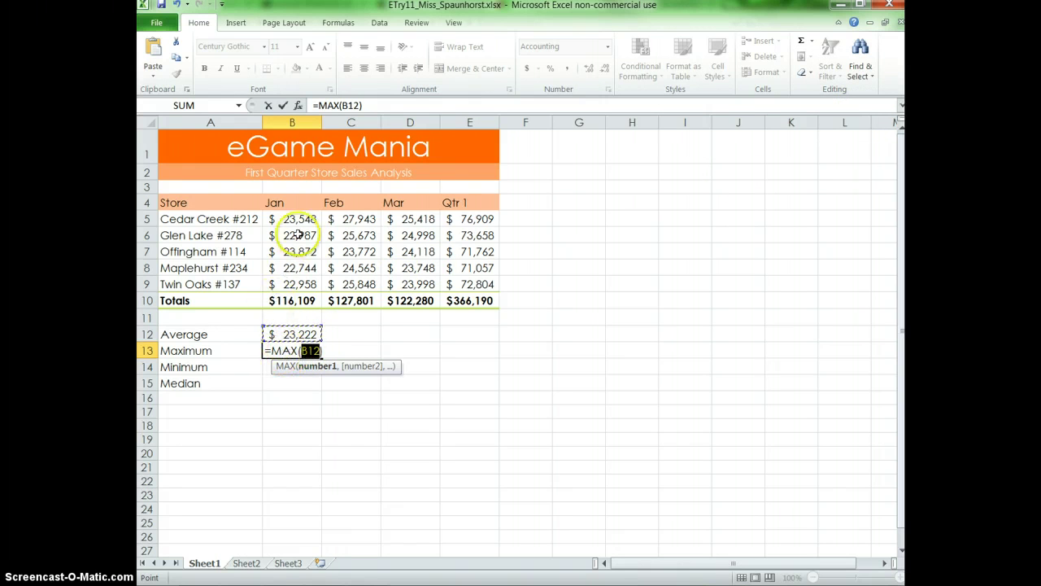
pyautogui.moveTo(297, 218); pyautogui.dragTo(293, 274)
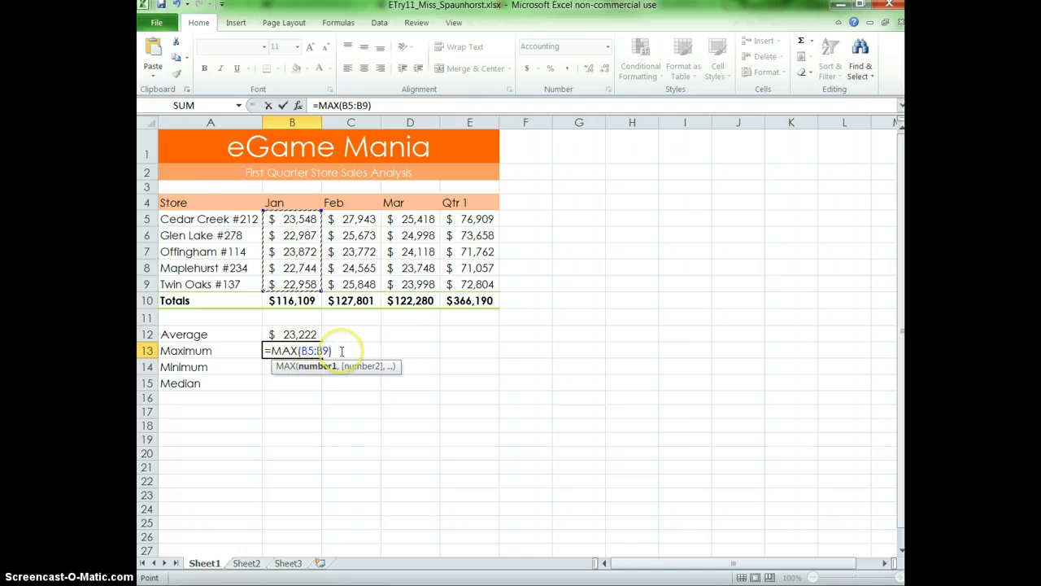
pyautogui.press('Return')
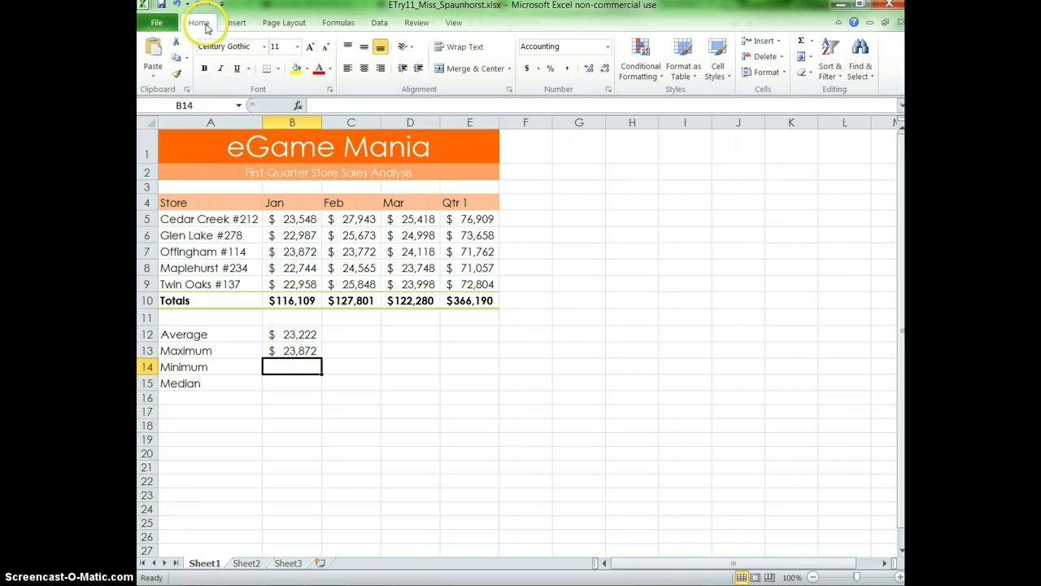
# Find the MIN function among the statistical functions and insert it into cell B14 for the Minimum row
pyautogui.click(337, 25)
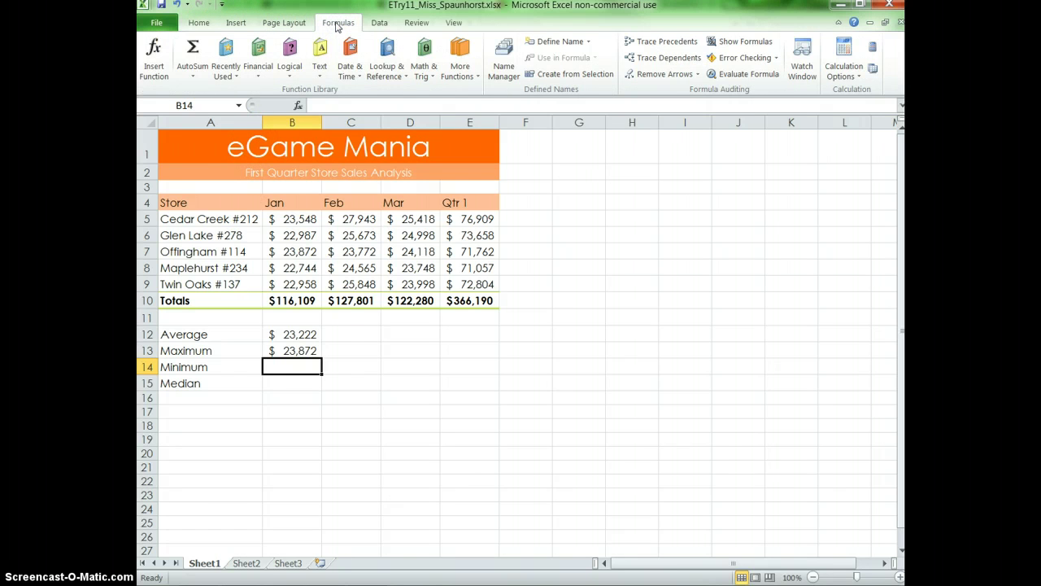
pyautogui.click(193, 76)
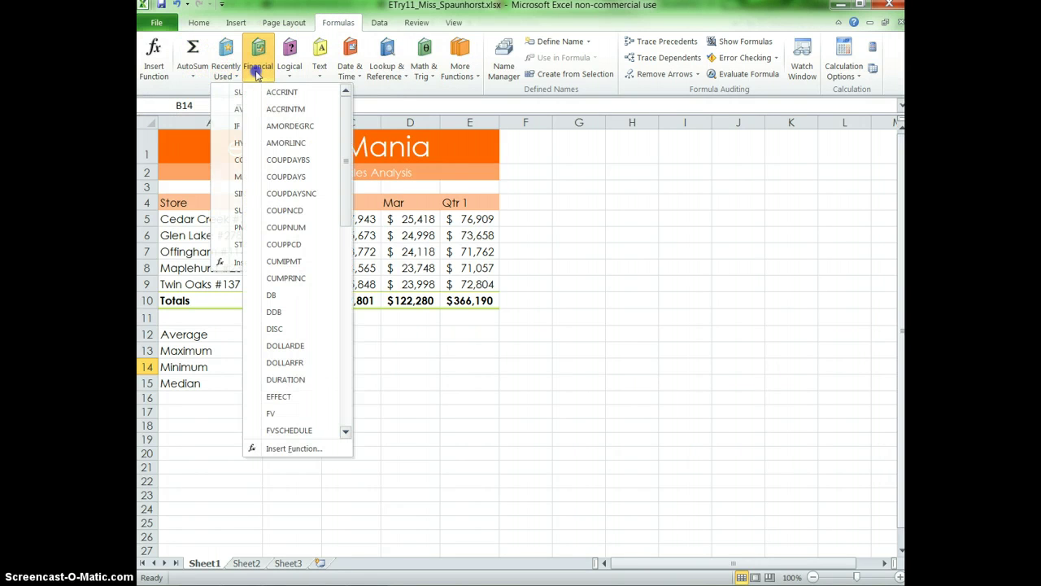
pyautogui.moveTo(319, 71)
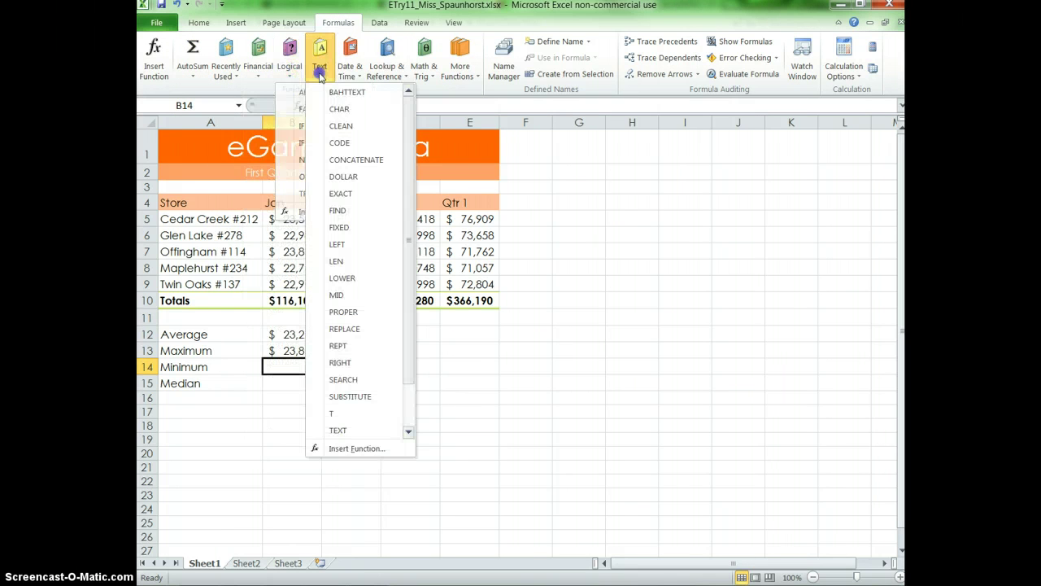
pyautogui.moveTo(391, 77)
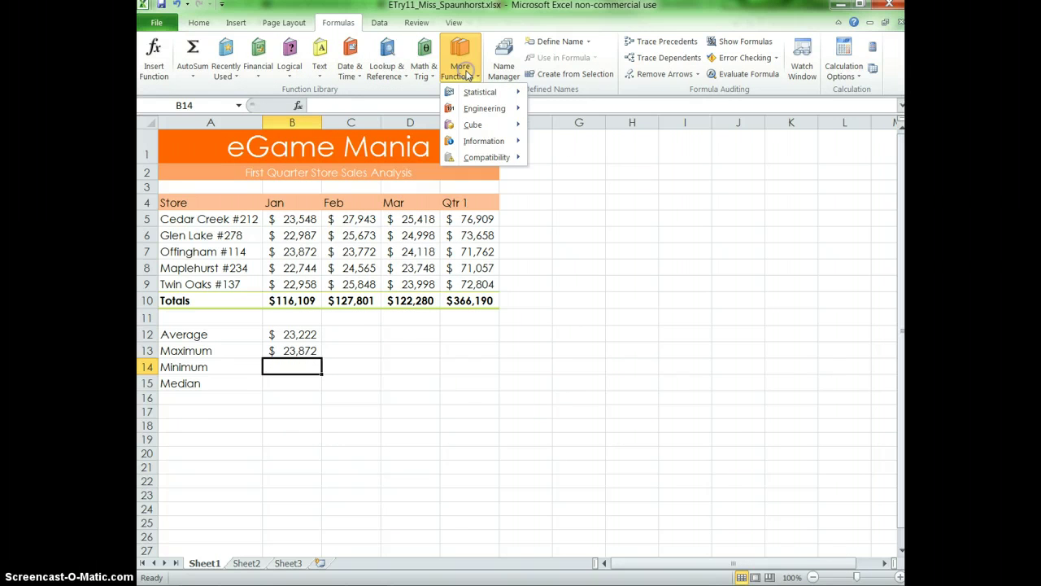
pyautogui.moveTo(474, 96)
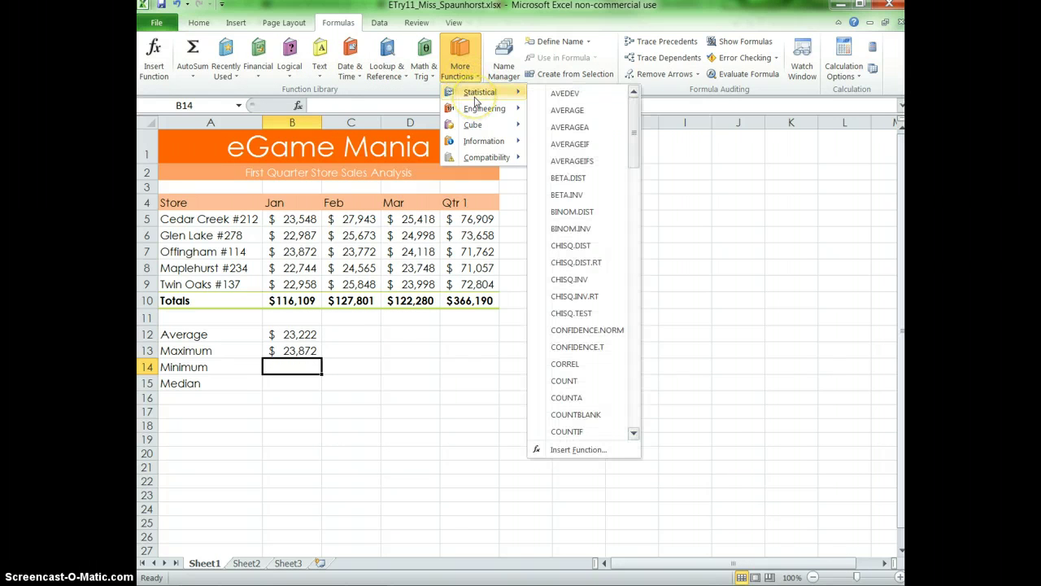
pyautogui.click(421, 70)
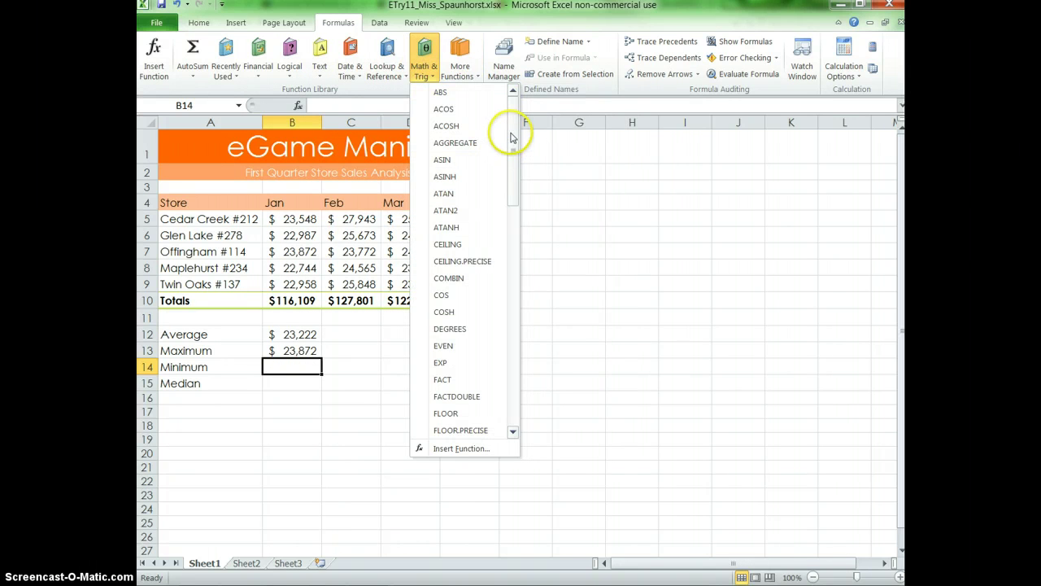
pyautogui.moveTo(513, 138); pyautogui.dragTo(526, 243)
pyautogui.click(459, 69)
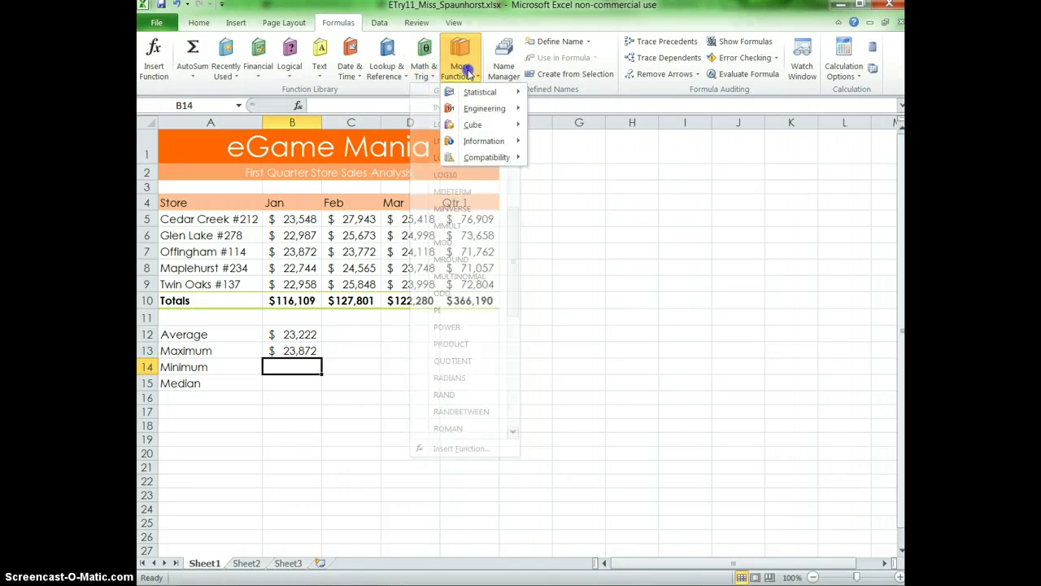
pyautogui.moveTo(470, 84)
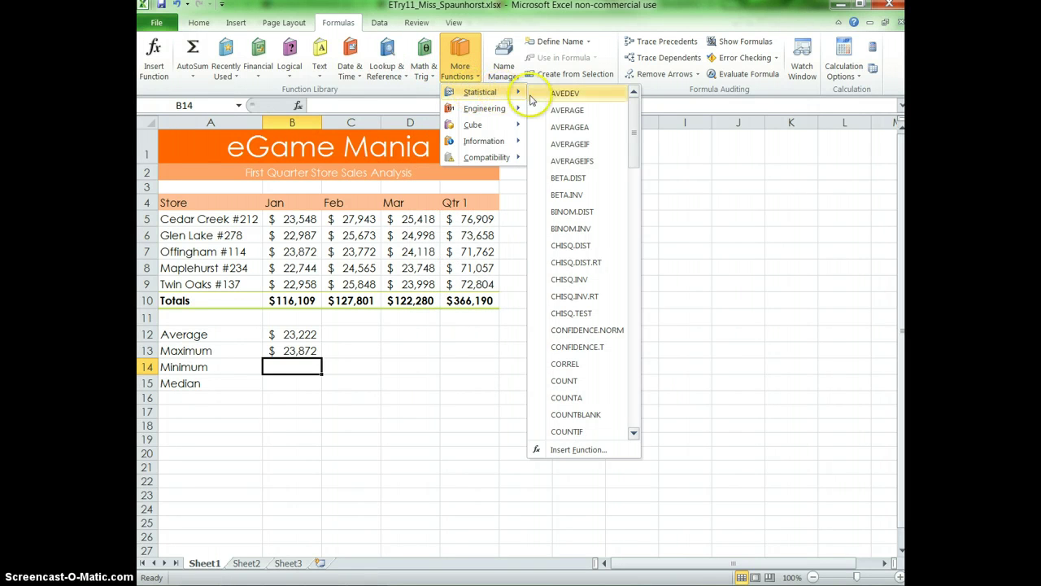
pyautogui.moveTo(632, 135); pyautogui.dragTo(639, 289)
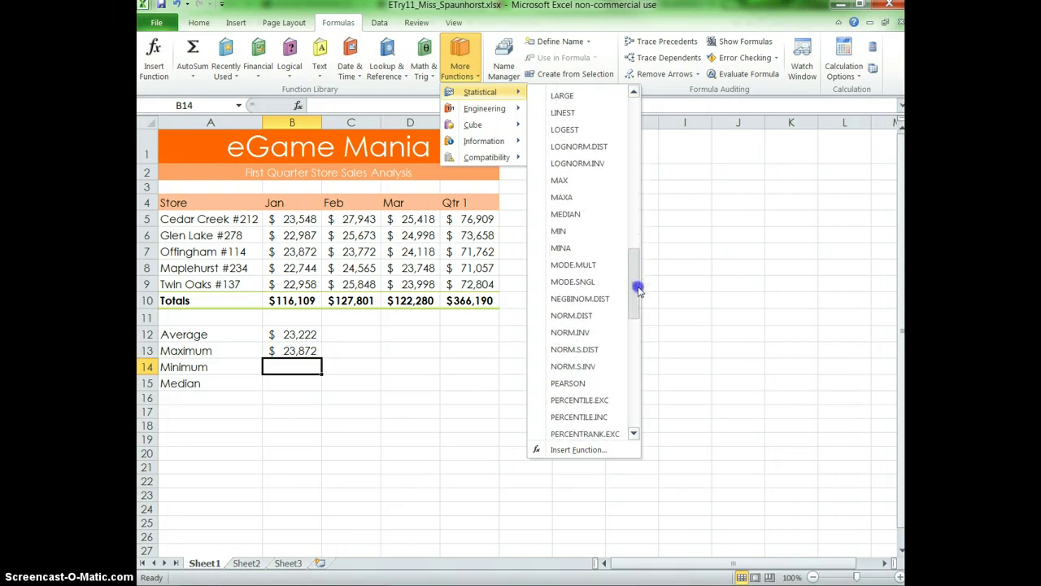
pyautogui.click(578, 233)
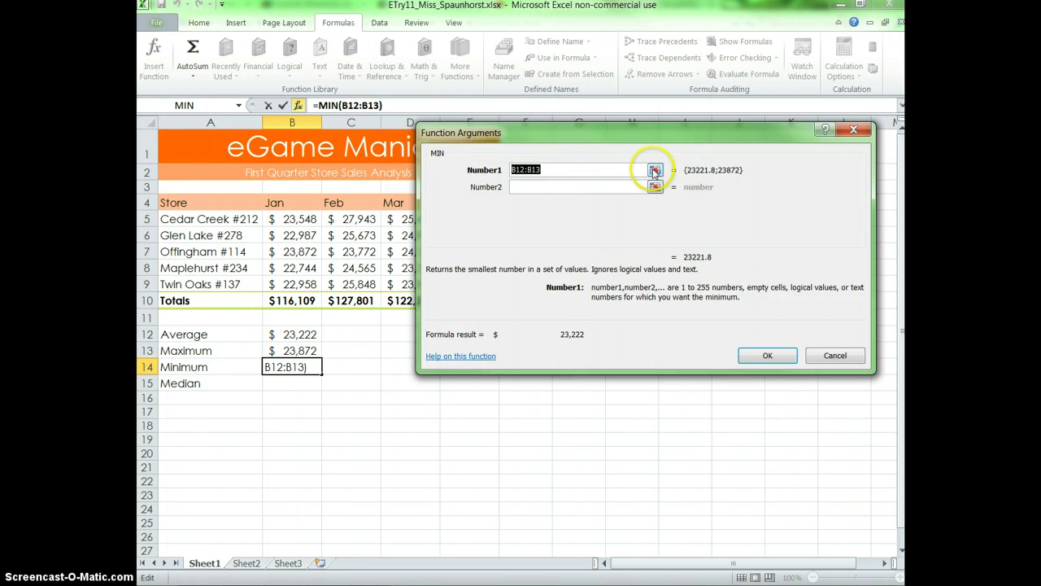
# Set the MIN function's first argument to the January sales range B5:B9 and apply the formula
pyautogui.click(655, 170)
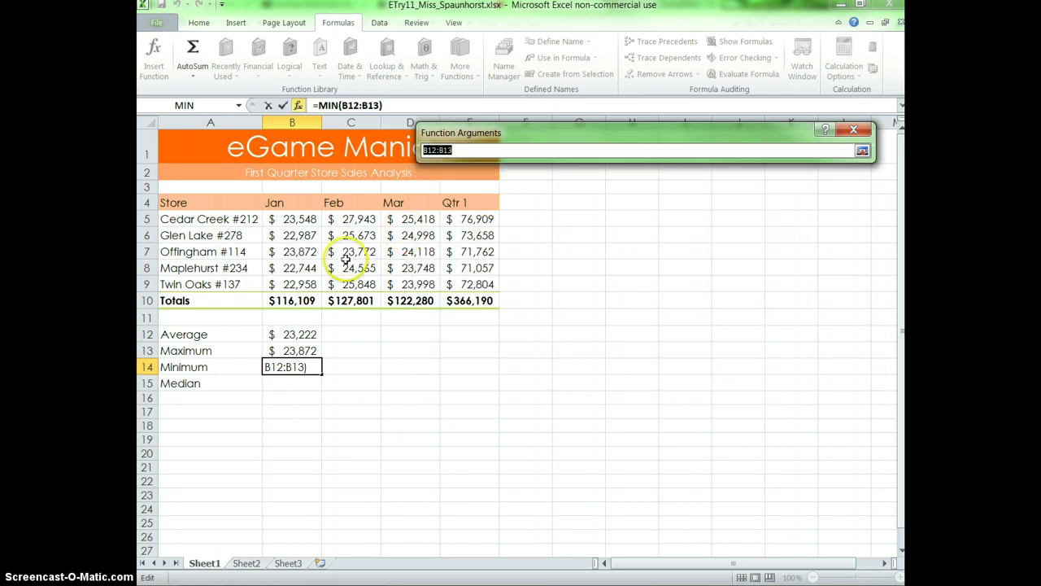
pyautogui.moveTo(297, 218); pyautogui.dragTo(300, 285)
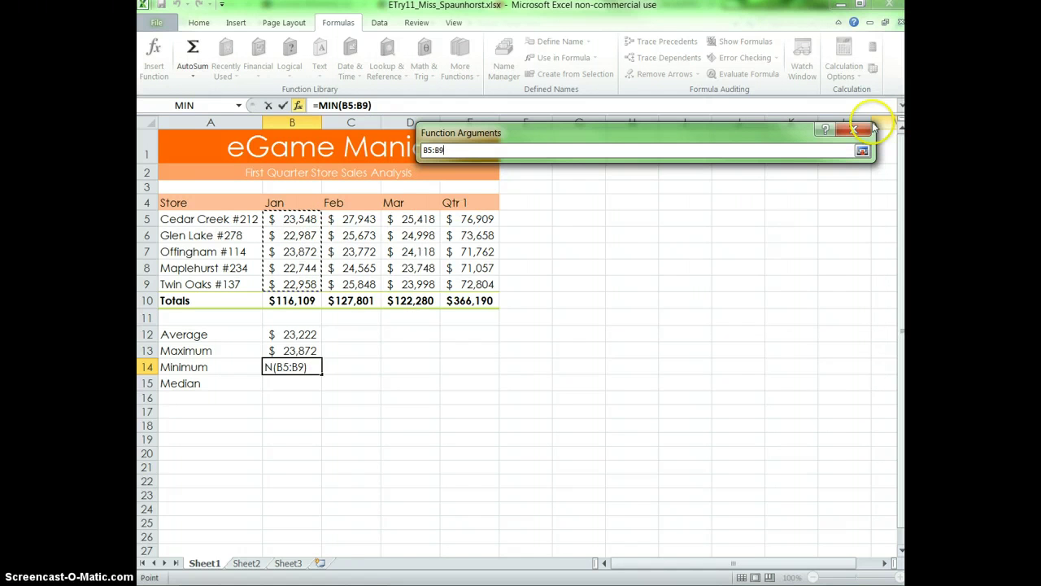
pyautogui.click(863, 150)
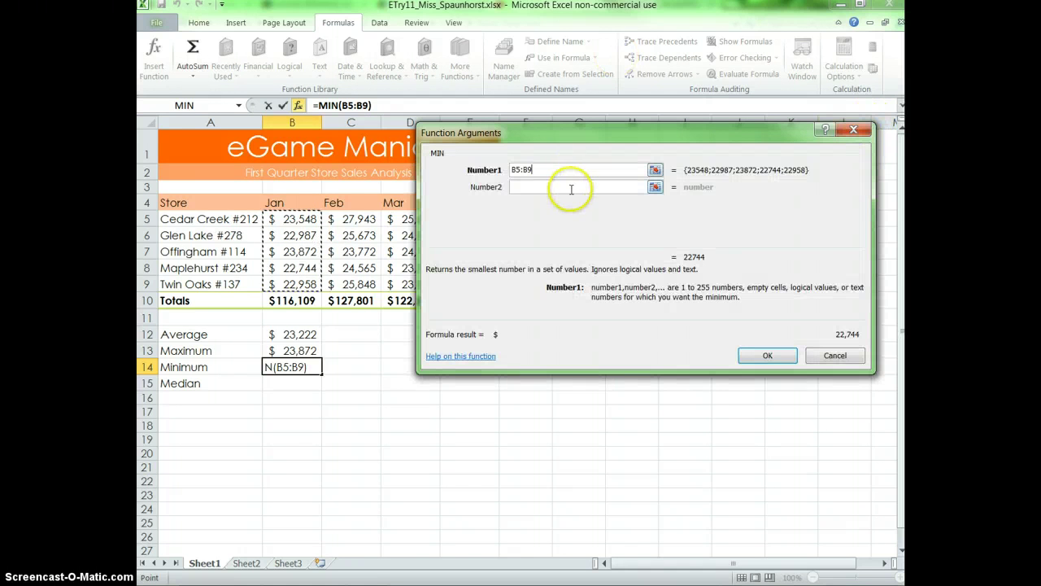
pyautogui.click(767, 354)
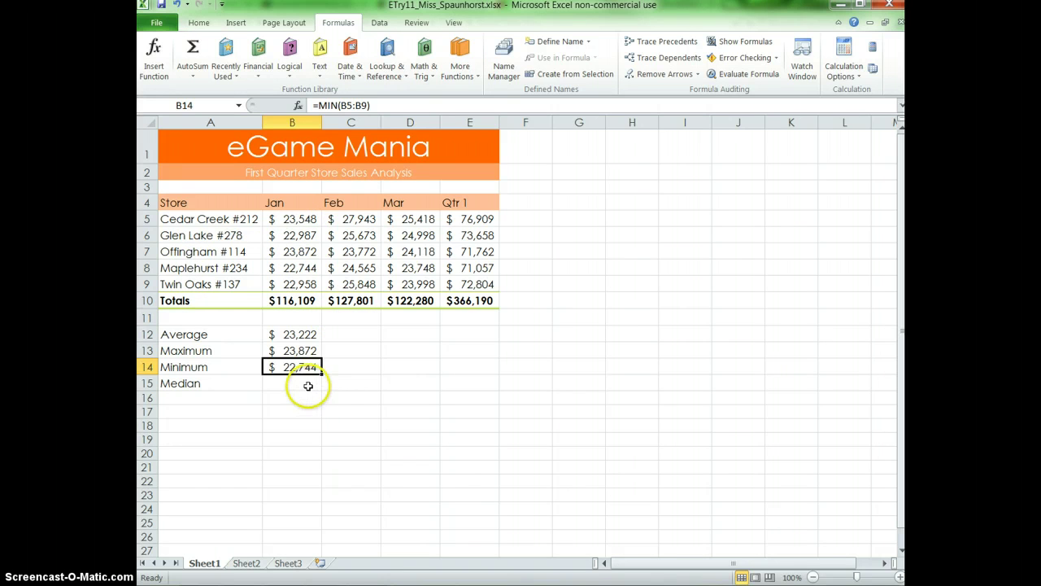
# Insert the statistical MEDIAN function in cell B15 with the January sales range B5:B9 as its argument
pyautogui.click(302, 383)
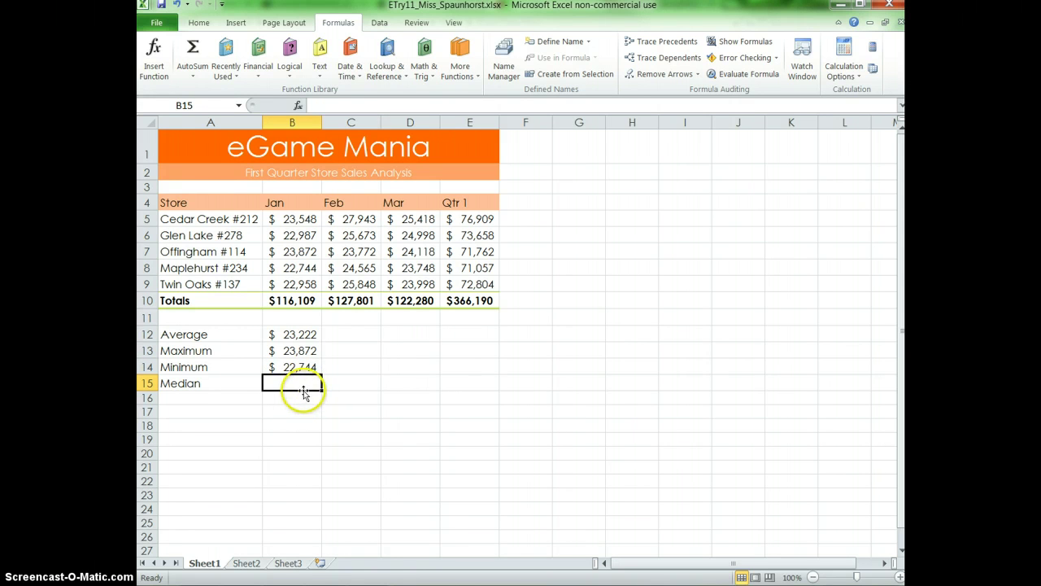
pyautogui.click(460, 61)
pyautogui.moveTo(477, 94)
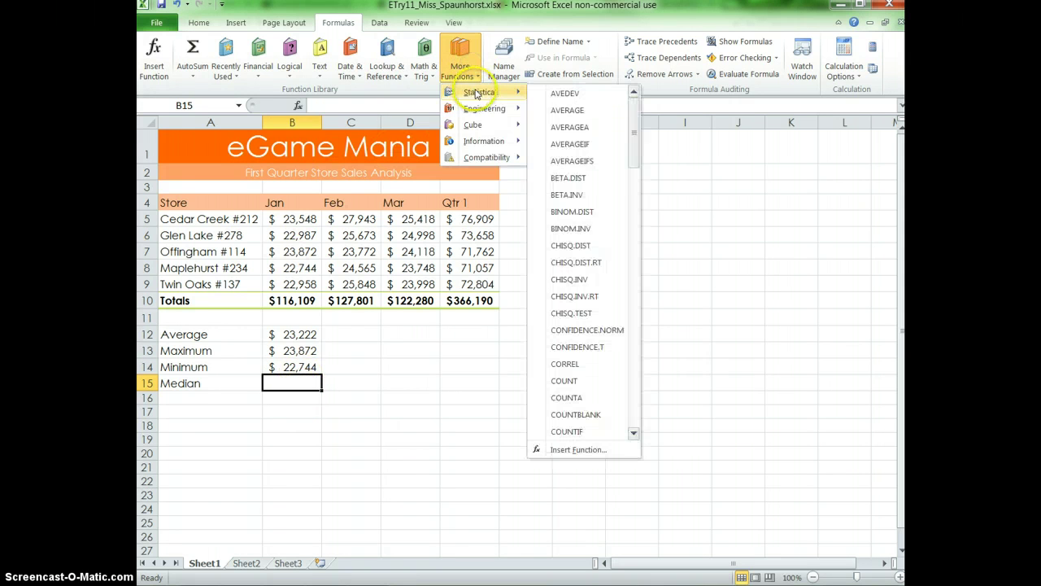
pyautogui.moveTo(635, 140); pyautogui.dragTo(634, 265)
pyautogui.click(576, 304)
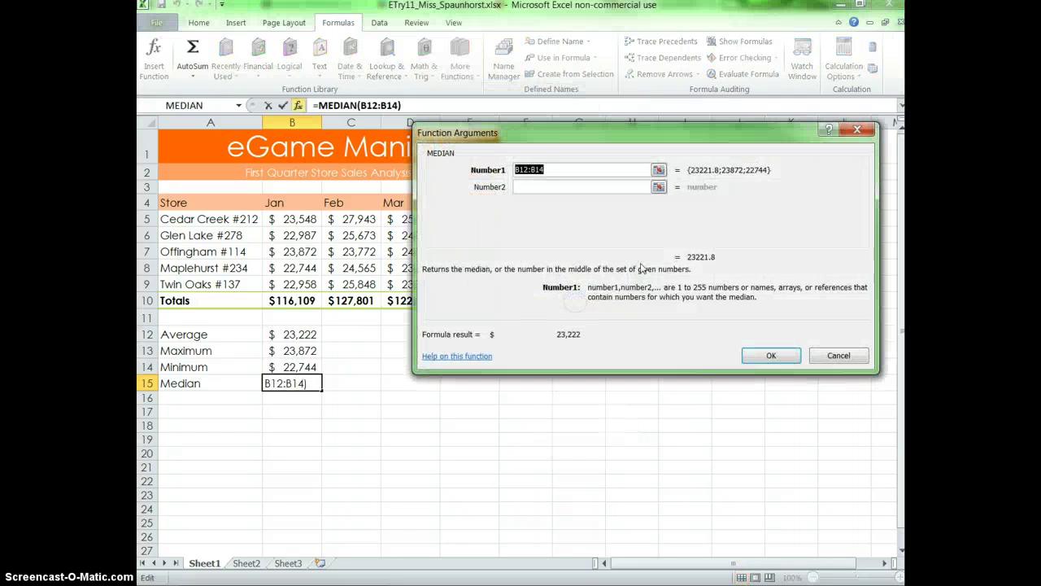
pyautogui.click(660, 170)
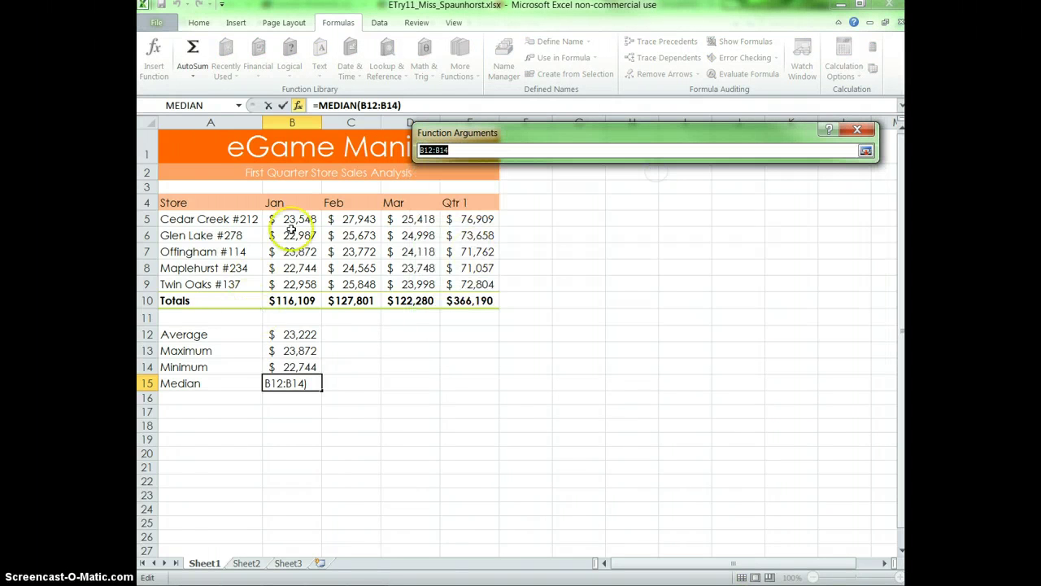
pyautogui.moveTo(289, 221); pyautogui.dragTo(292, 280)
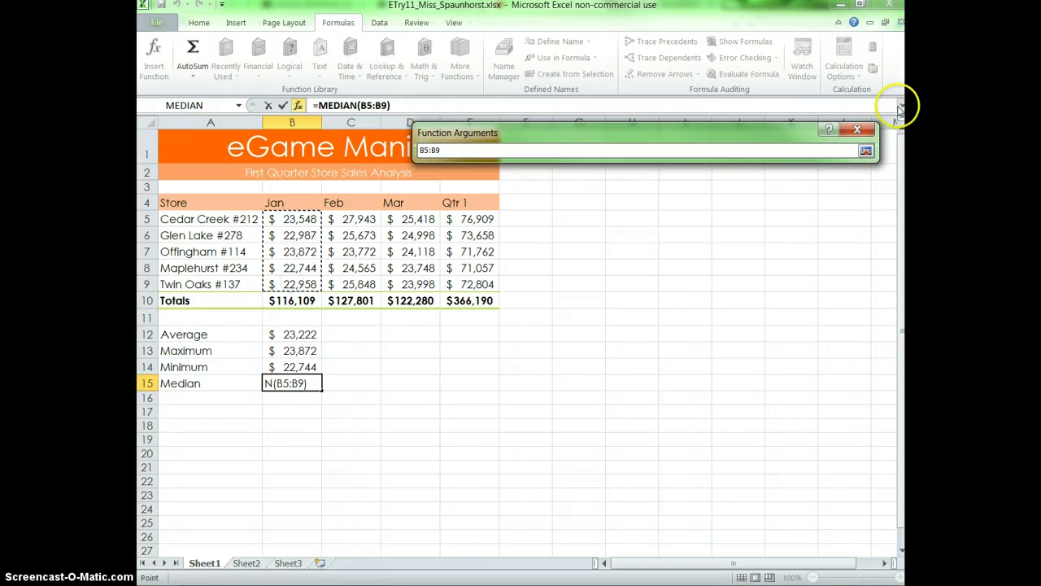
pyautogui.click(866, 150)
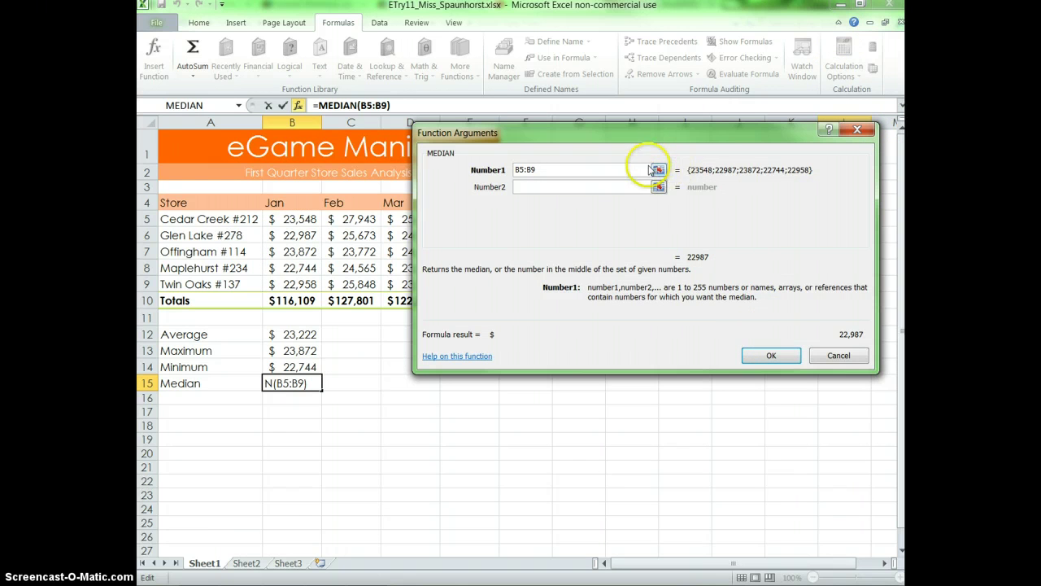
pyautogui.click(754, 357)
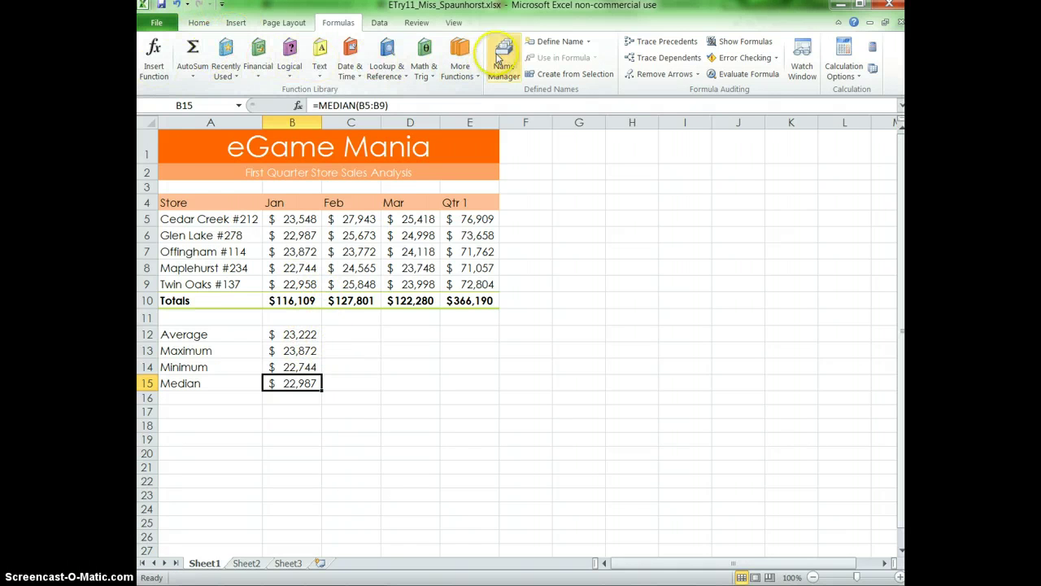
# Fill the January average formula from B12 across the Average row through E12
pyautogui.click(299, 336)
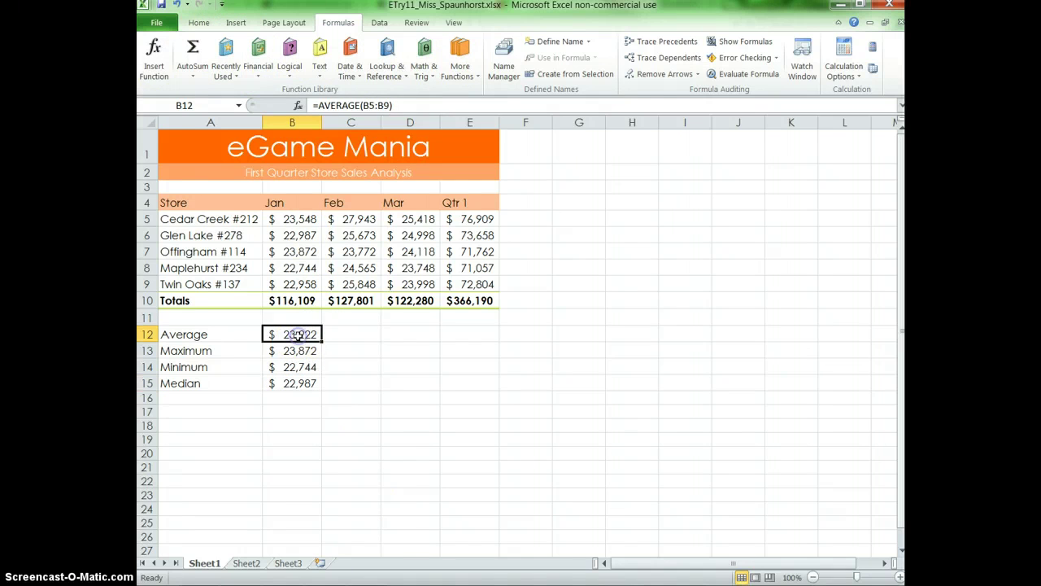
pyautogui.click(293, 354)
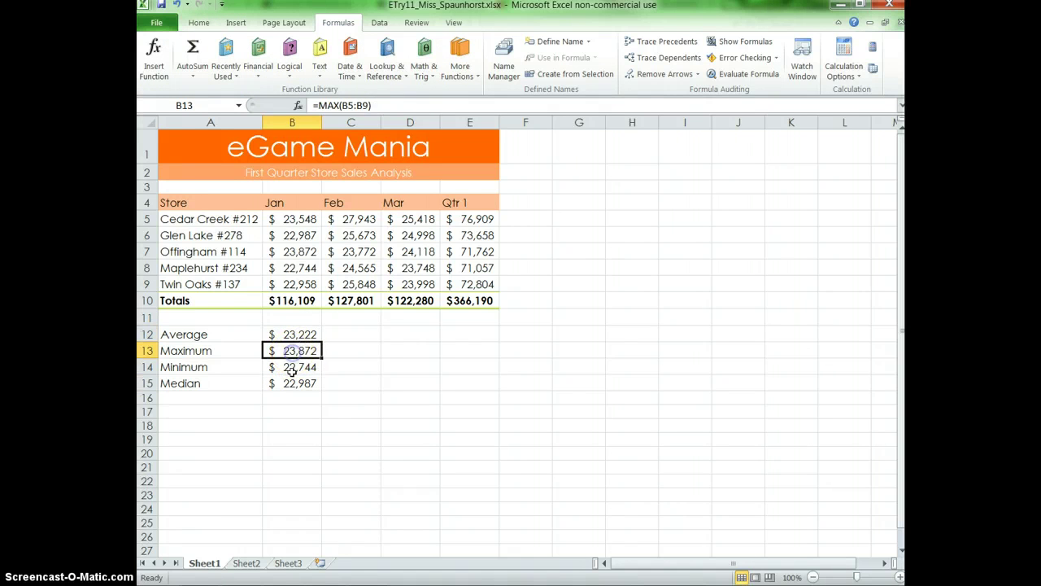
pyautogui.click(301, 336)
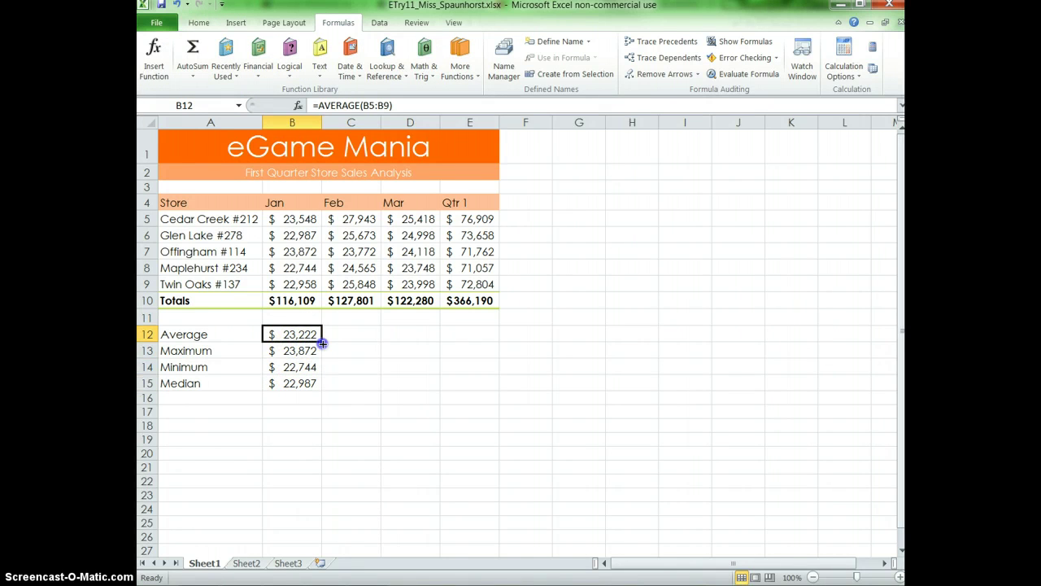
pyautogui.moveTo(322, 343); pyautogui.dragTo(391, 339)
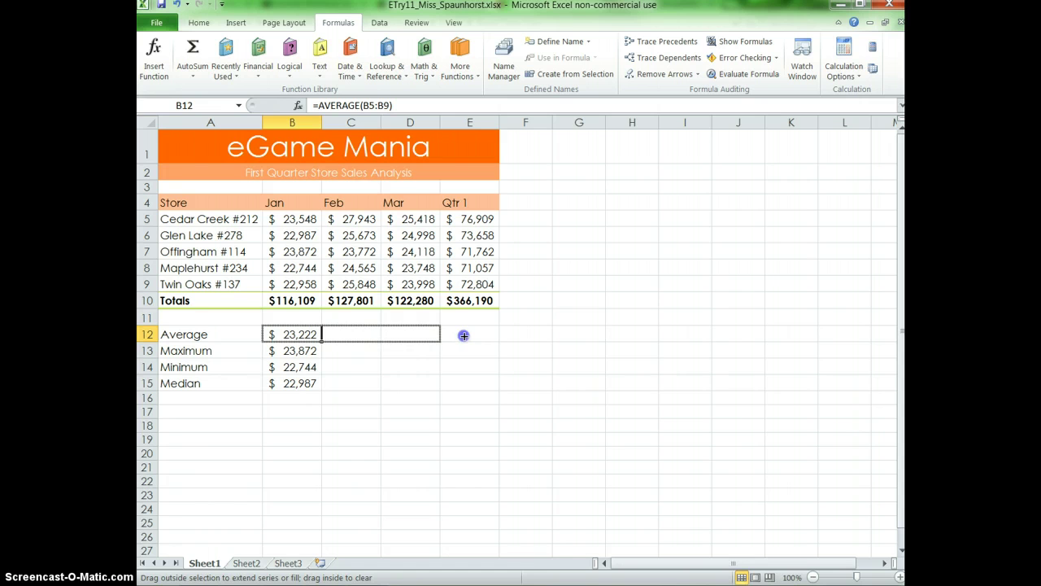
pyautogui.moveTo(471, 336); pyautogui.dragTo(471, 336)
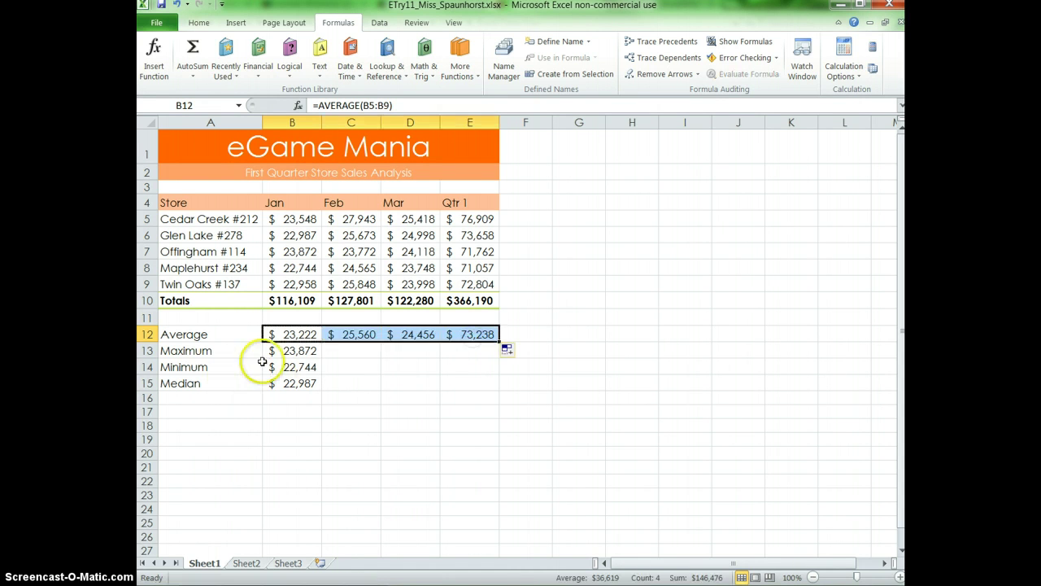
# Fill the January maximum and minimum formulas from B13 and B14 across their rows through column E
pyautogui.click(293, 351)
pyautogui.moveTo(319, 360); pyautogui.dragTo(485, 350)
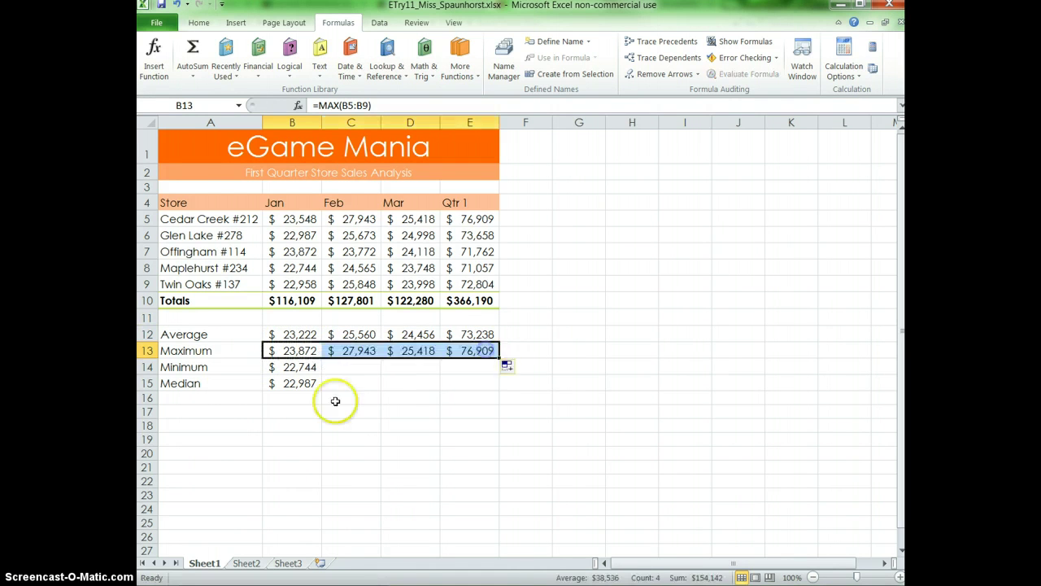
pyautogui.click(296, 369)
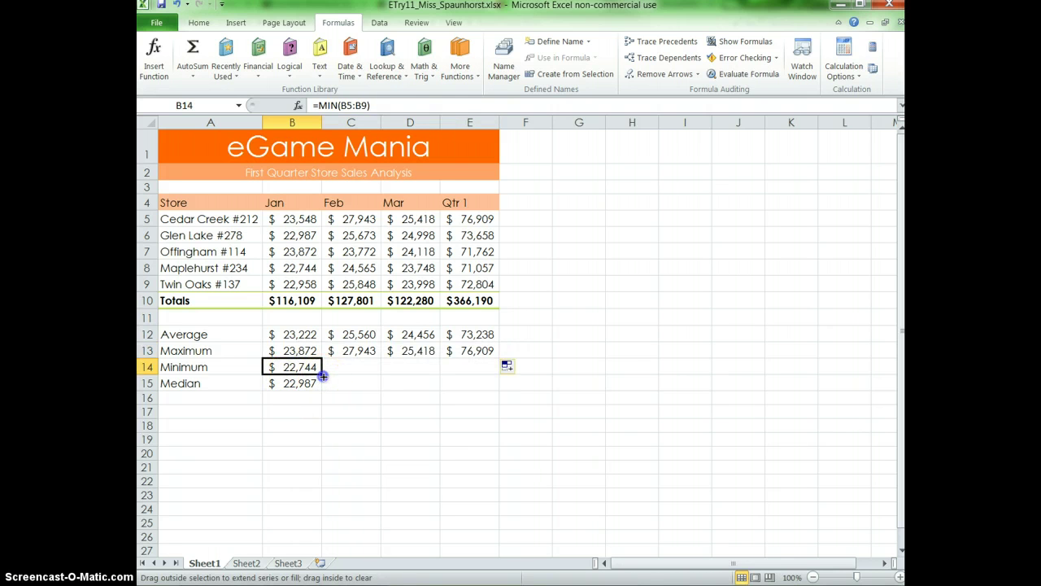
pyautogui.moveTo(323, 375); pyautogui.dragTo(490, 366)
# Fill the January median formula from B15 across the Median row through E15 and deselect the range
pyautogui.click(273, 387)
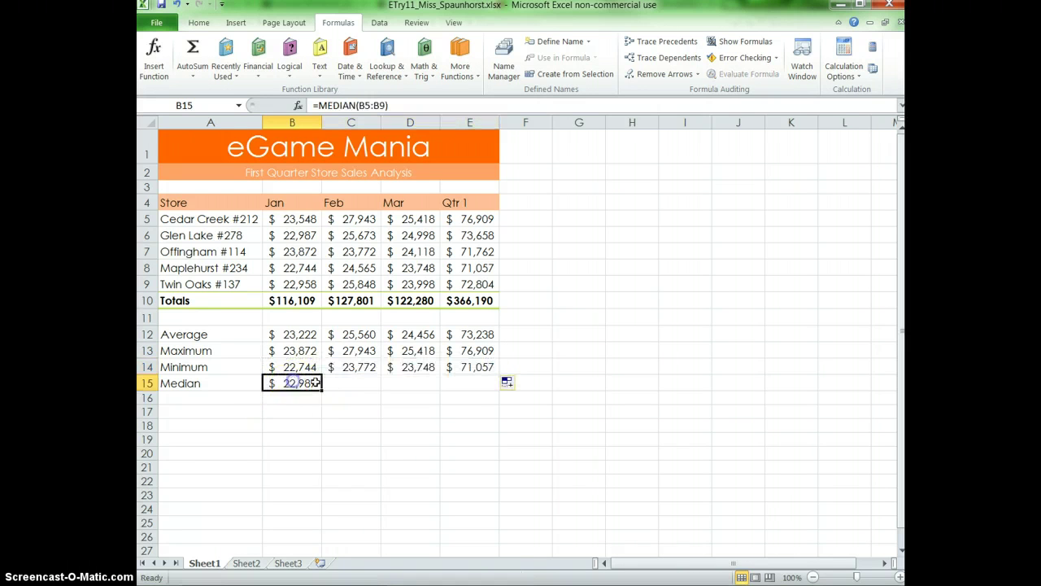
pyautogui.moveTo(321, 390); pyautogui.dragTo(478, 382)
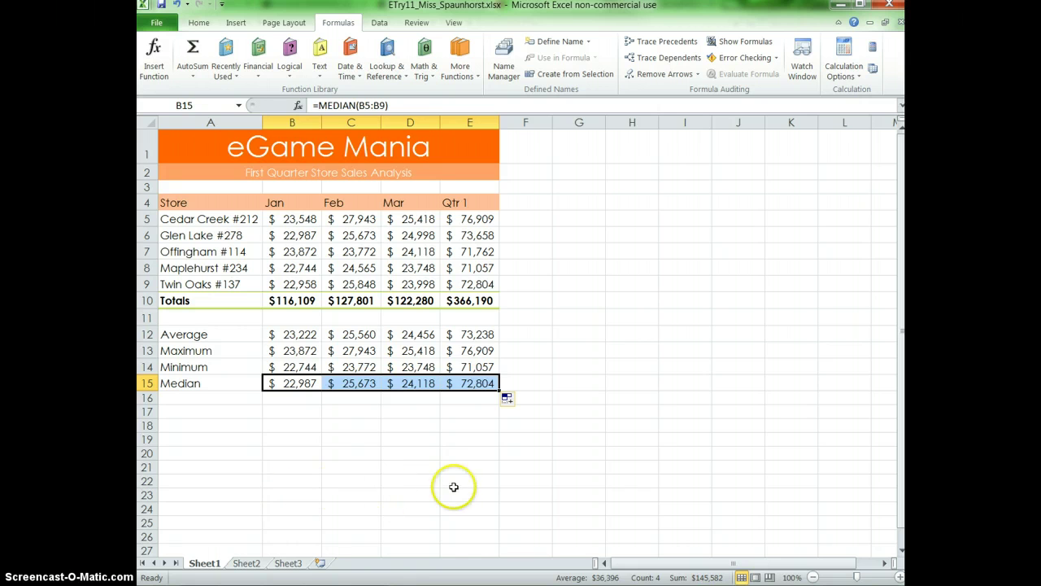
pyautogui.click(486, 453)
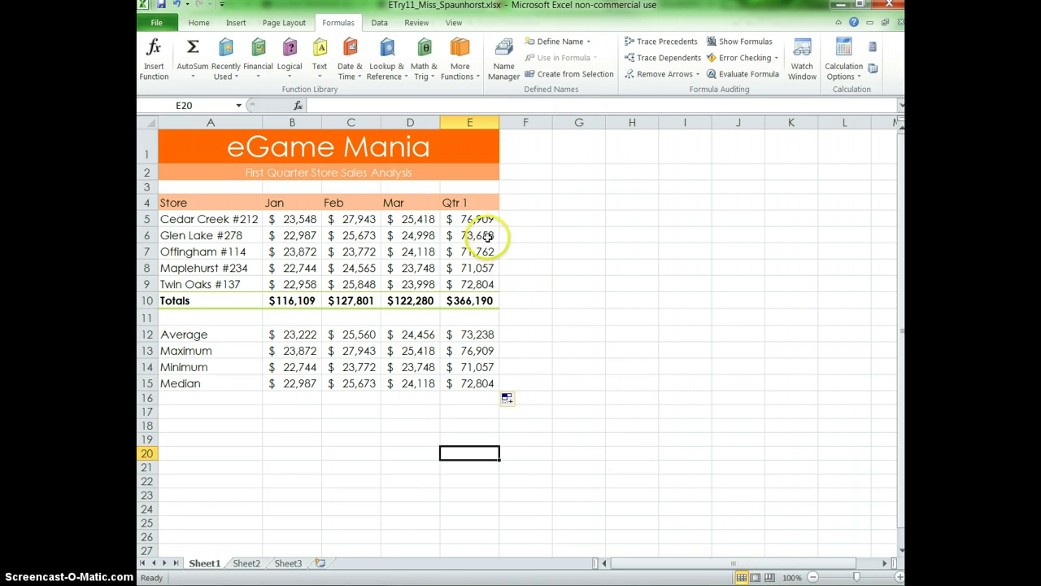
# Examine the store sales in the Qtr 1 column, E5:E9
pyautogui.moveTo(476, 219); pyautogui.dragTo(481, 282)
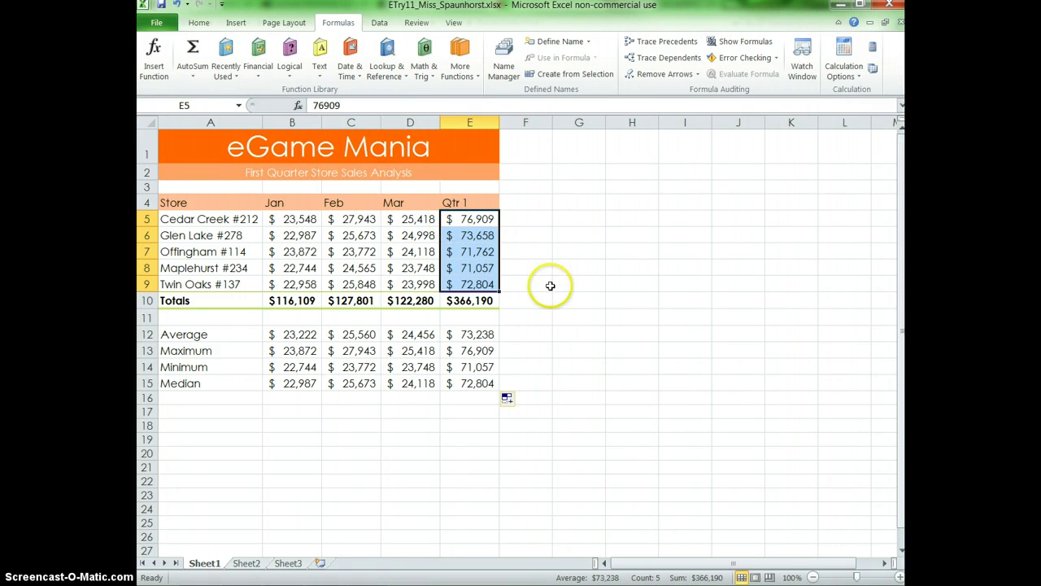
pyautogui.click(474, 220)
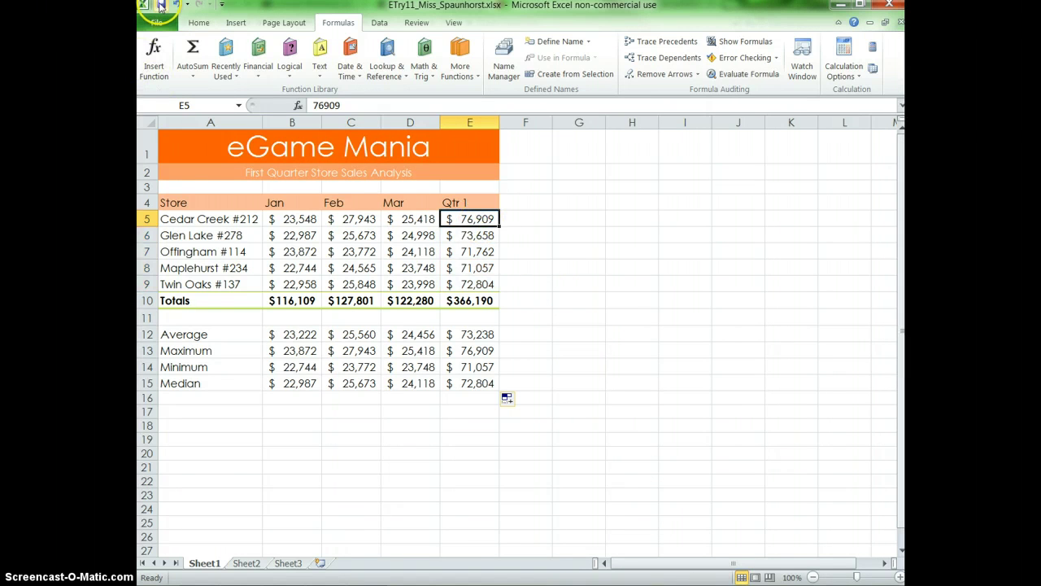